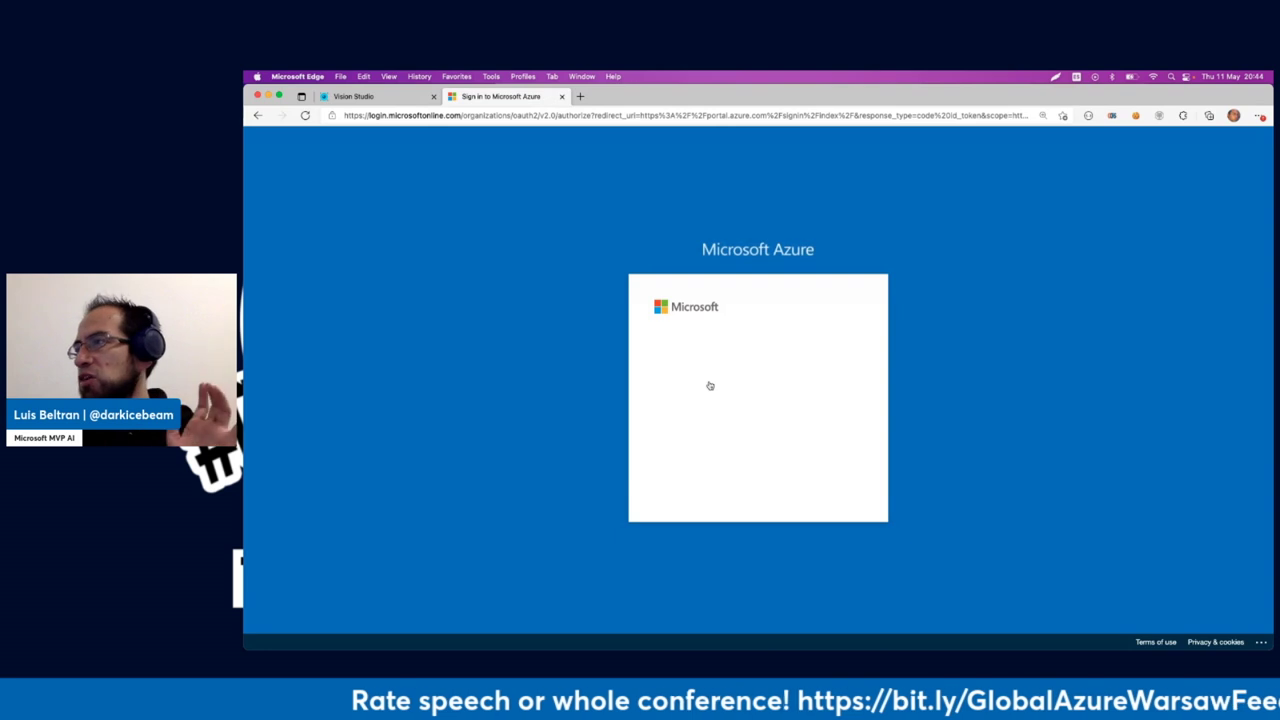
# - Sign in to the Azure portal and open the resource group that contains the cog-ms-learn-vision-labp resource
pyautogui.click(721, 381)
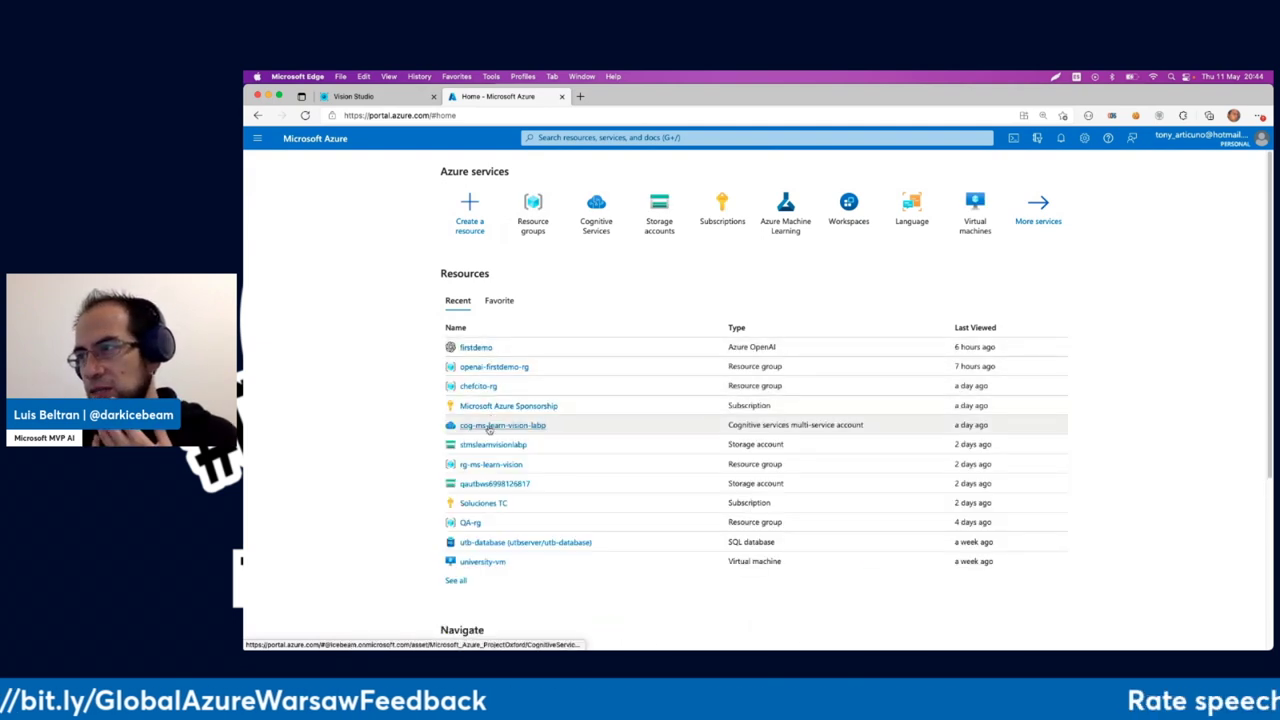
pyautogui.click(489, 427)
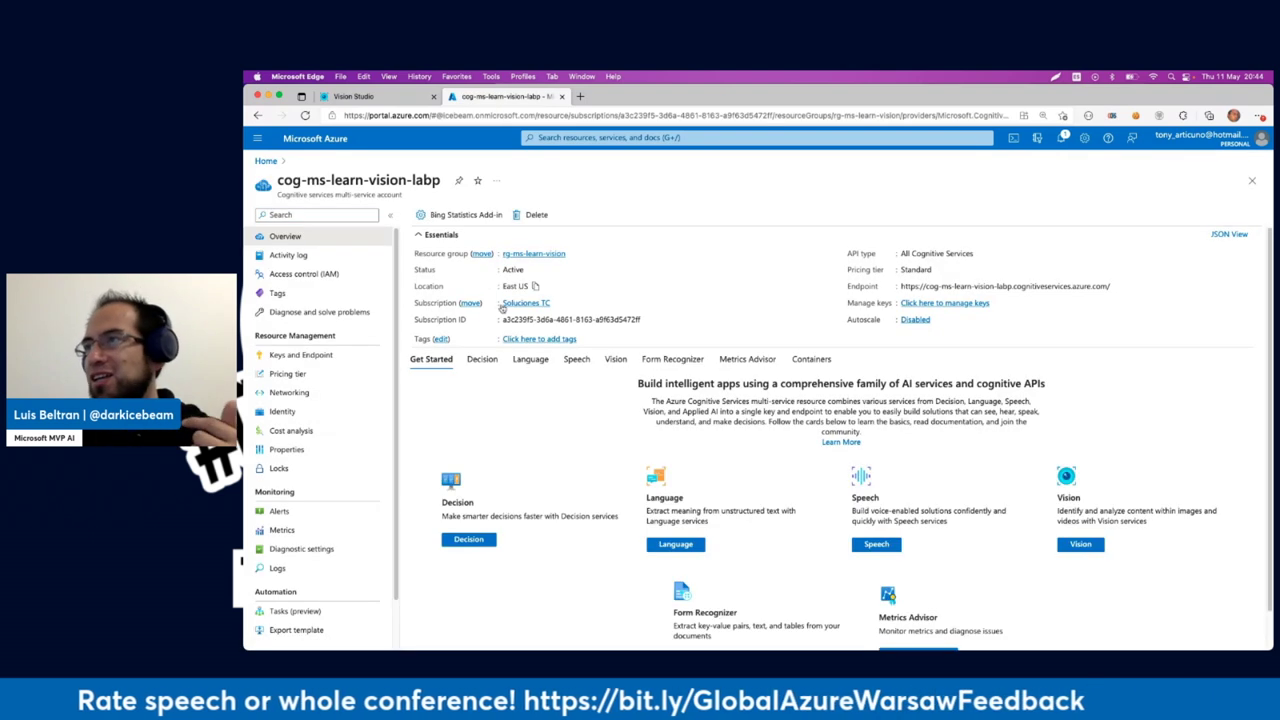
pyautogui.click(548, 254)
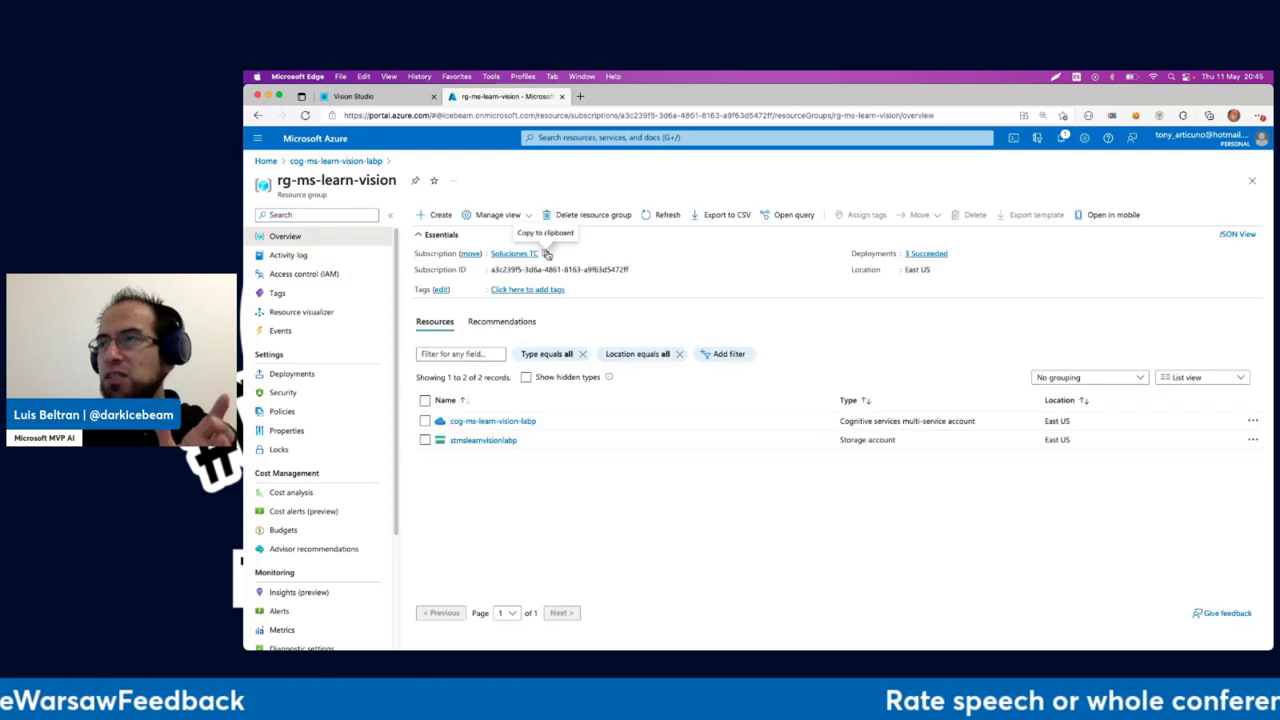
# - Open the training-images blob container in the stmslearnvisionlabp storage account to examine its files
pyautogui.click(478, 441)
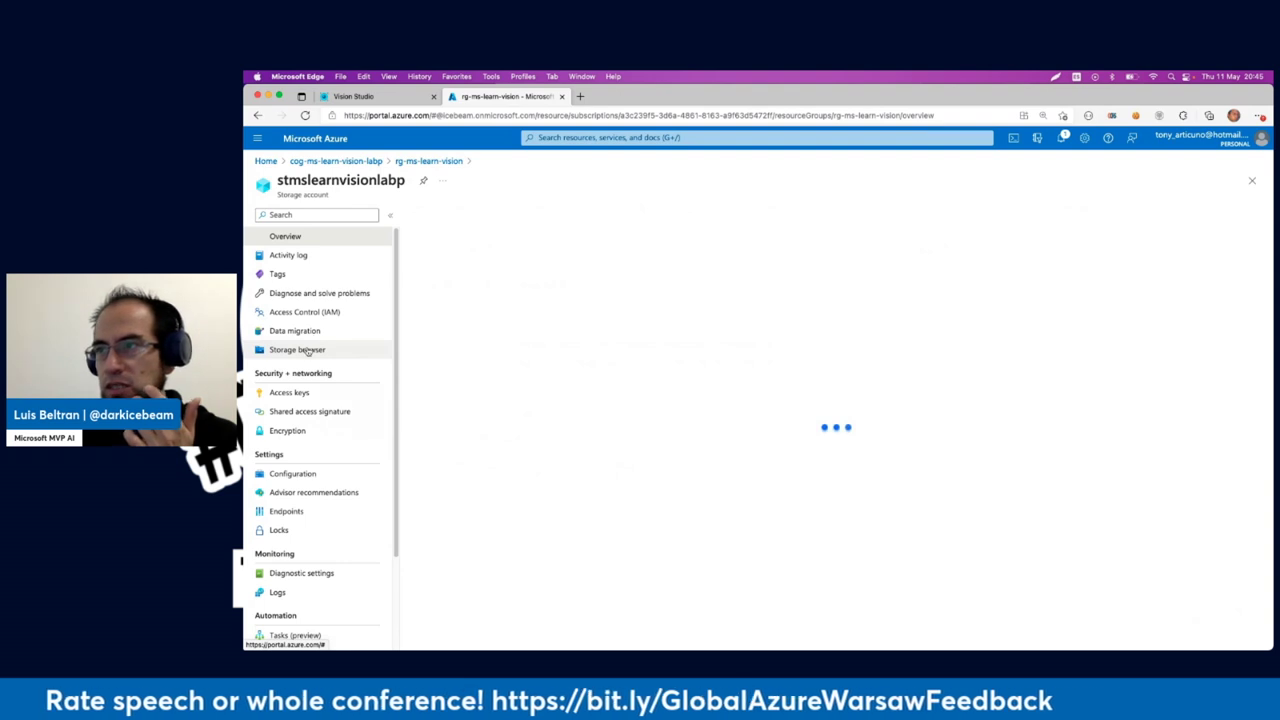
pyautogui.click(300, 422)
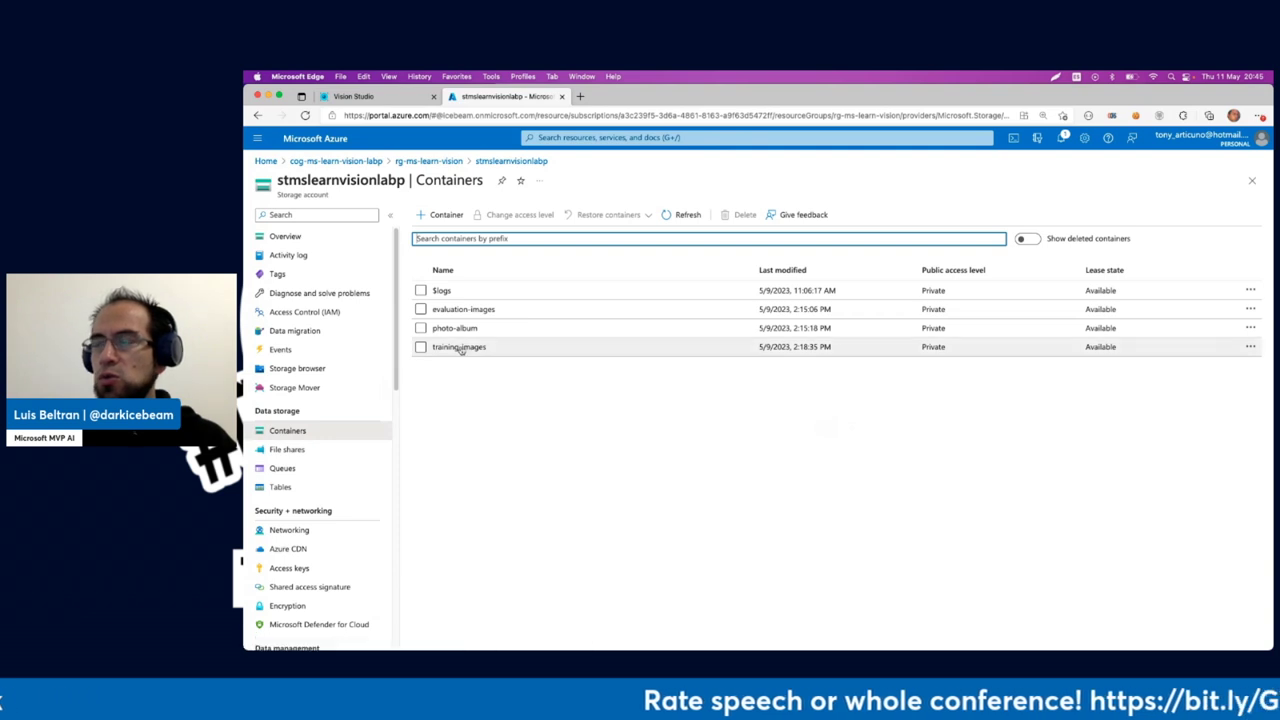
pyautogui.click(459, 347)
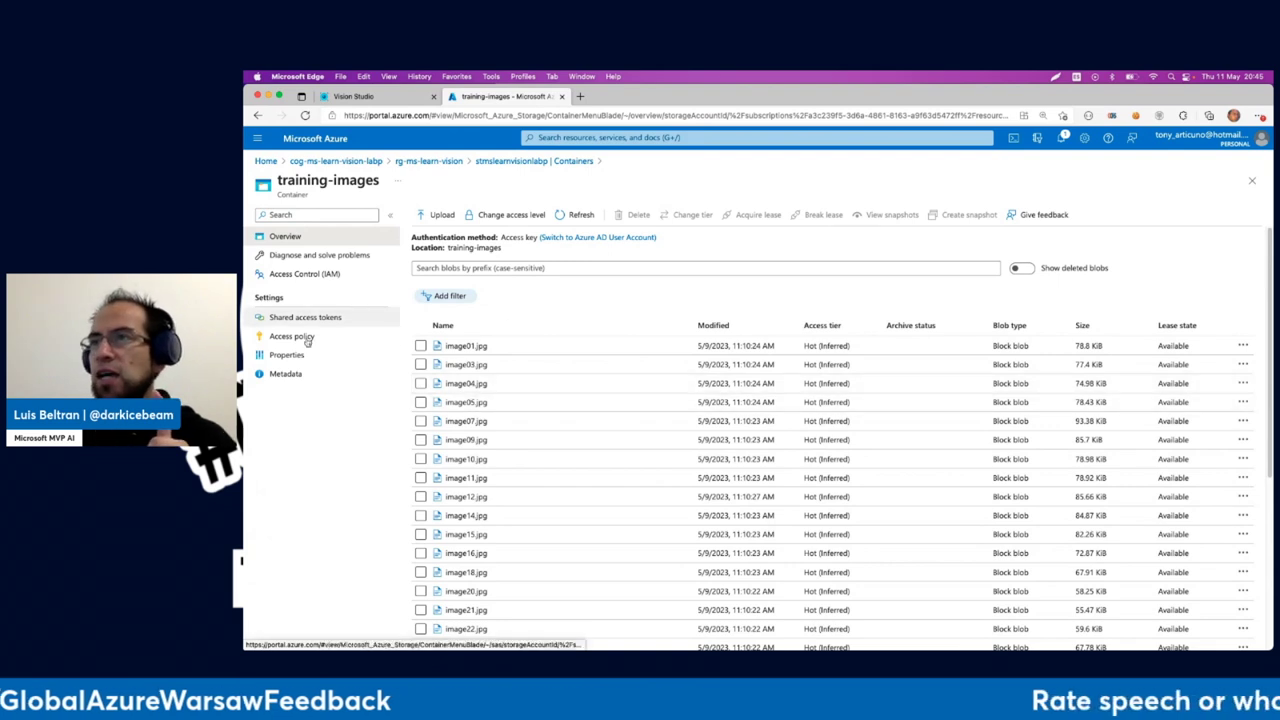
# - Examine the files in the evaluation-images container and return to the rg-ms-learn-vision resource group
pyautogui.click(517, 163)
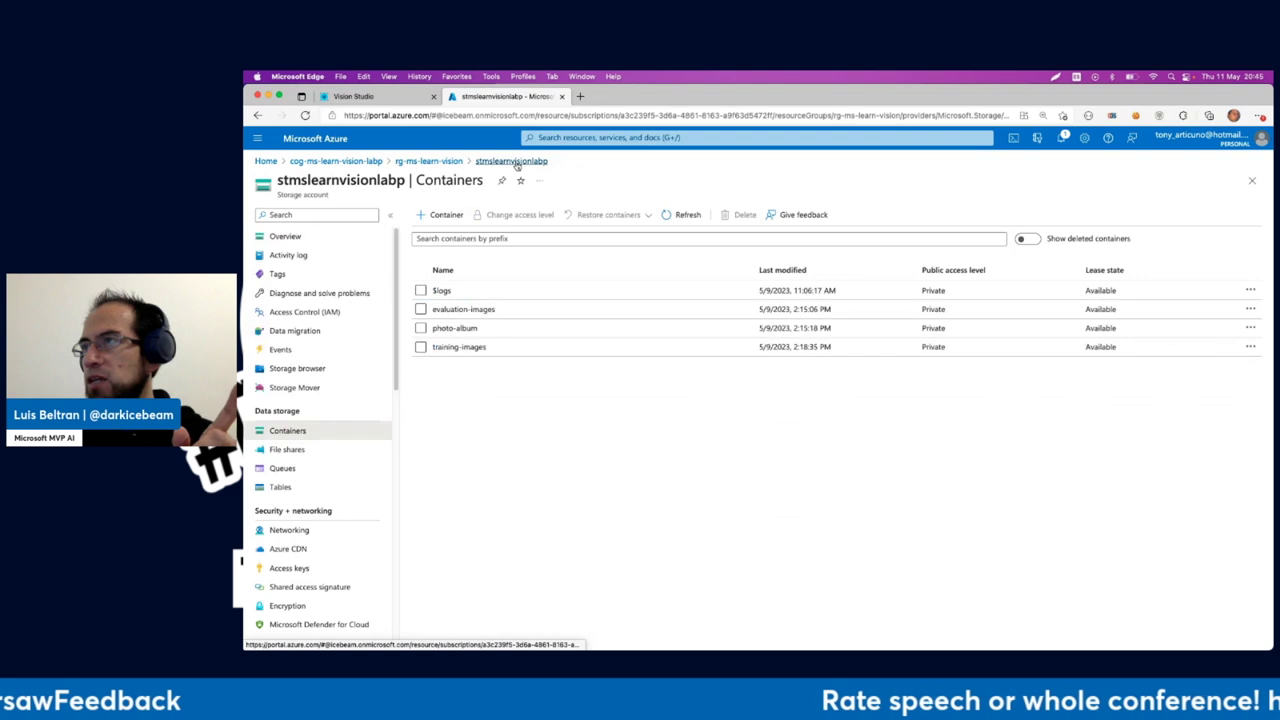
pyautogui.click(466, 312)
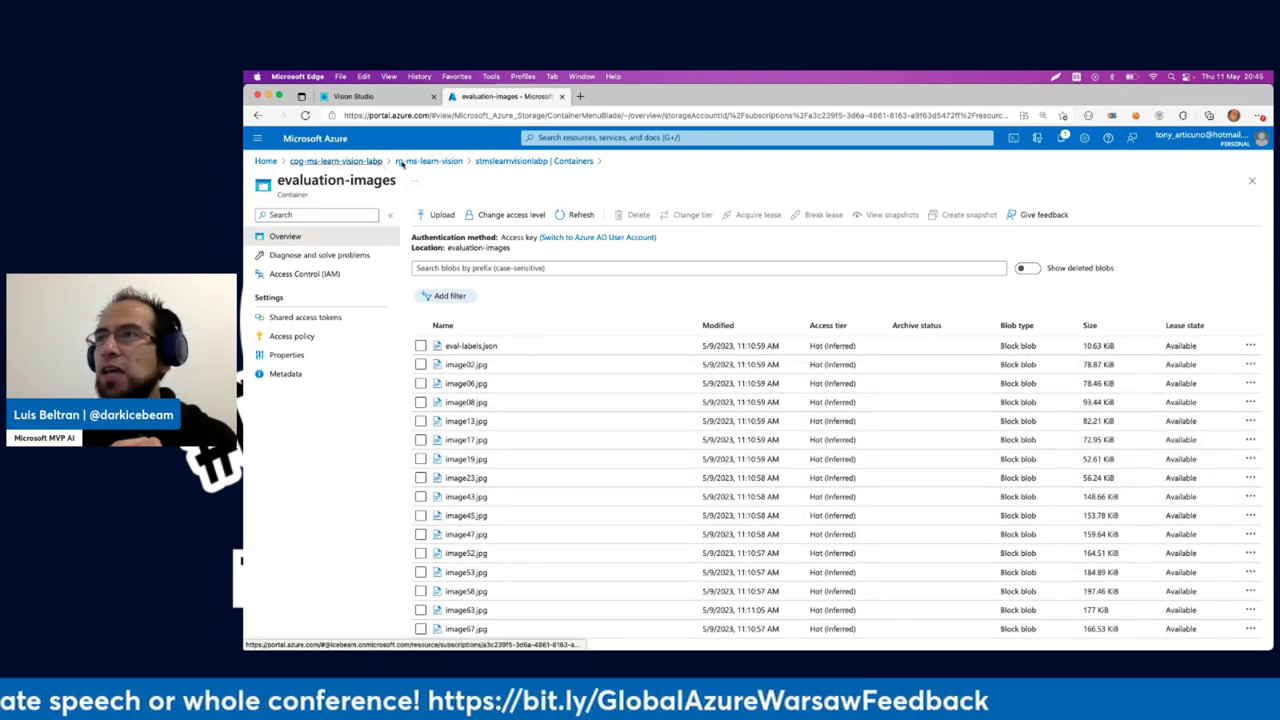
pyautogui.click(430, 162)
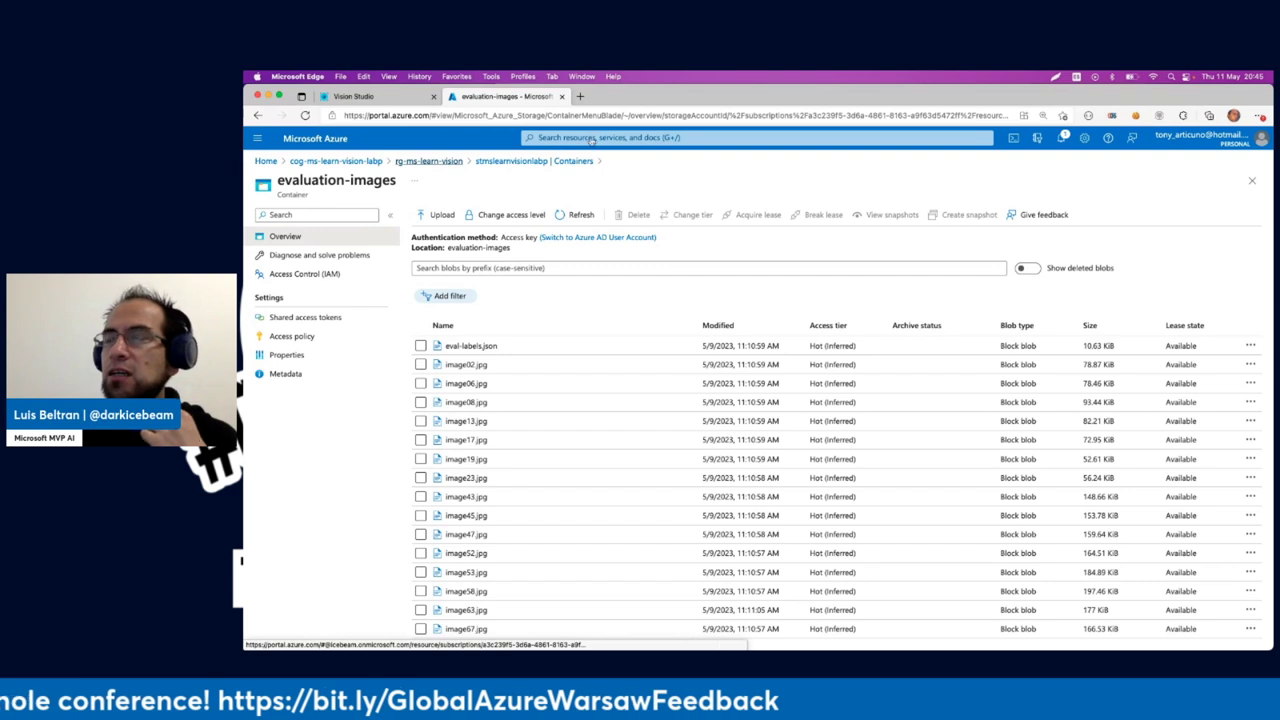
pyautogui.click(591, 138)
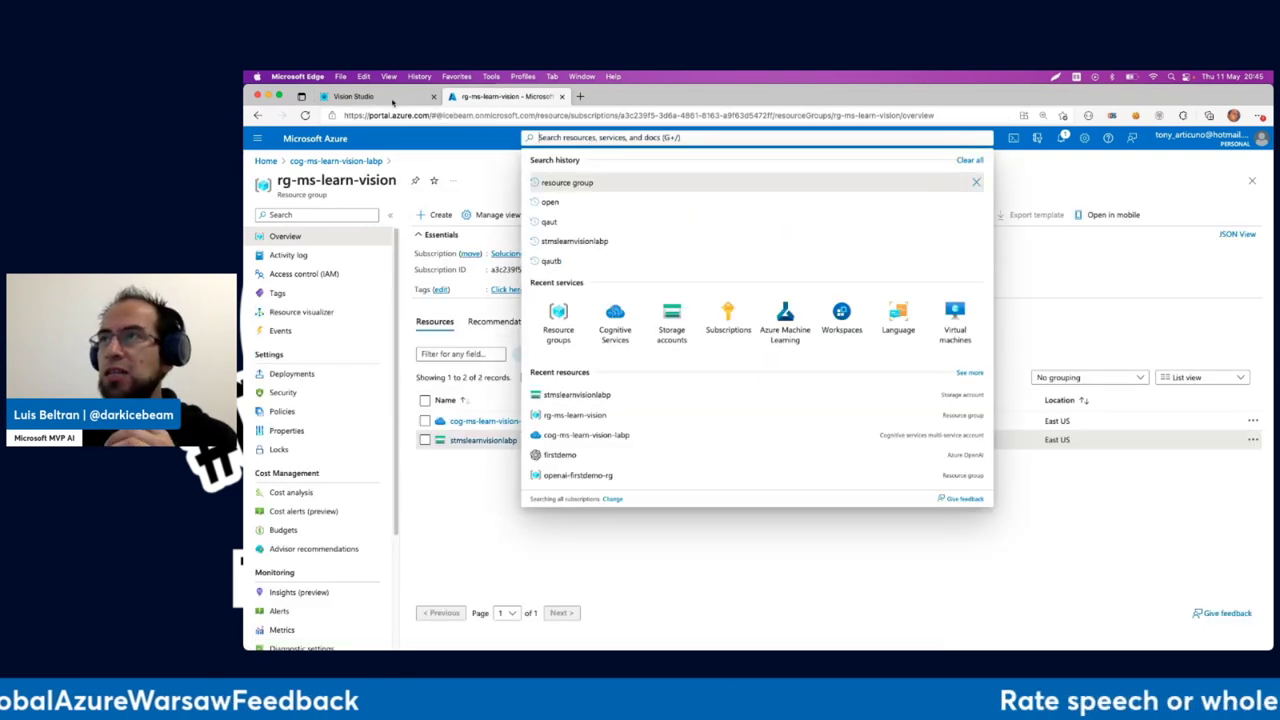
# - Switch to Vision Studio and open the datasets of the cog-ms-learn-vision-labp resource
pyautogui.click(353, 96)
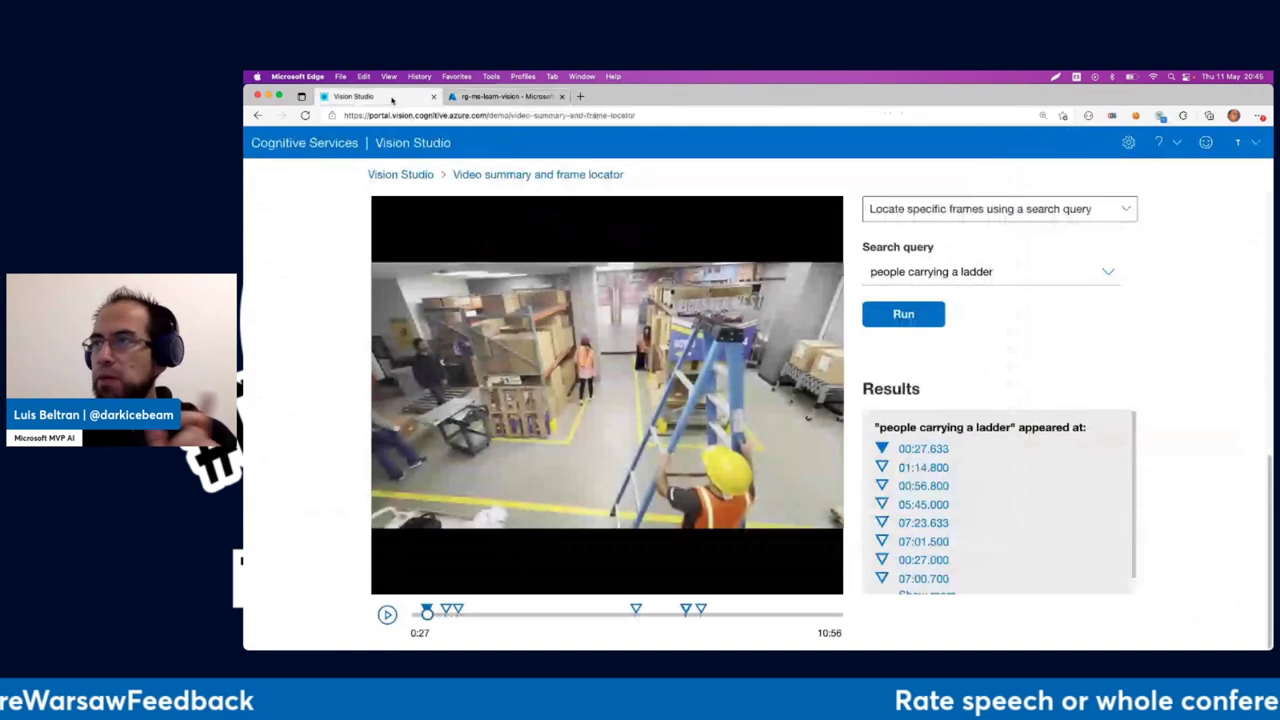
pyautogui.click(394, 177)
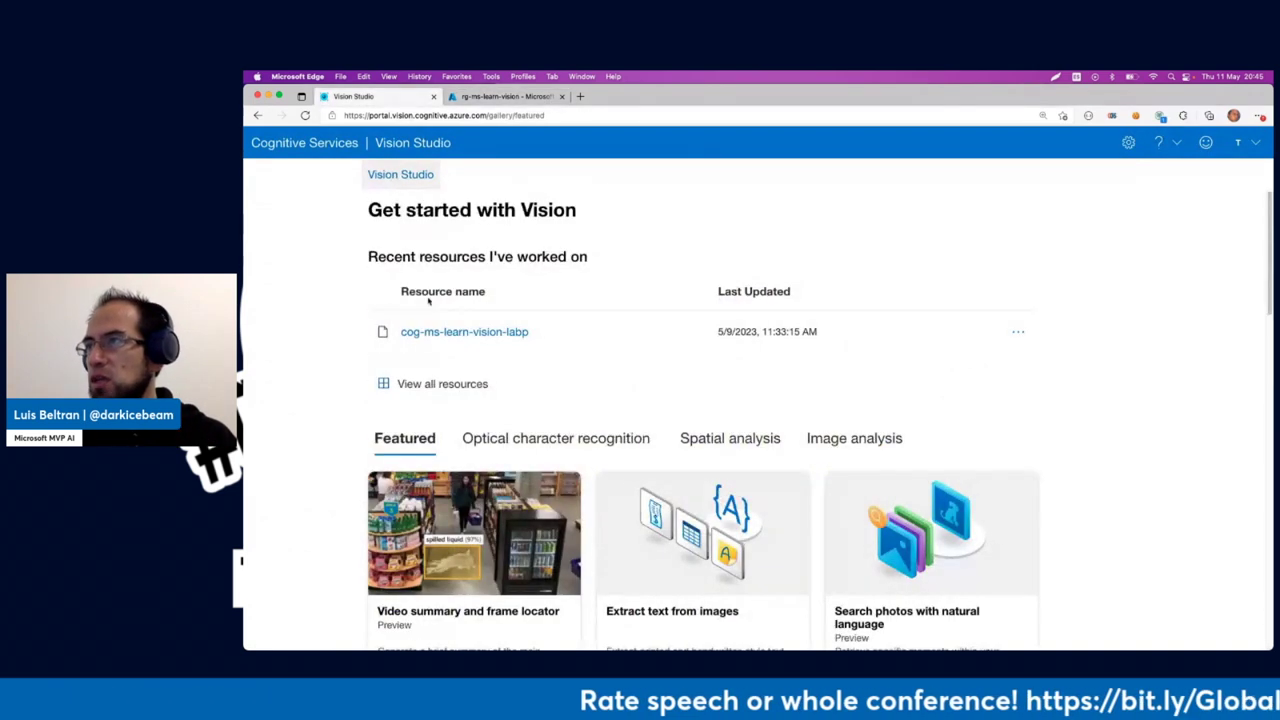
pyautogui.click(463, 333)
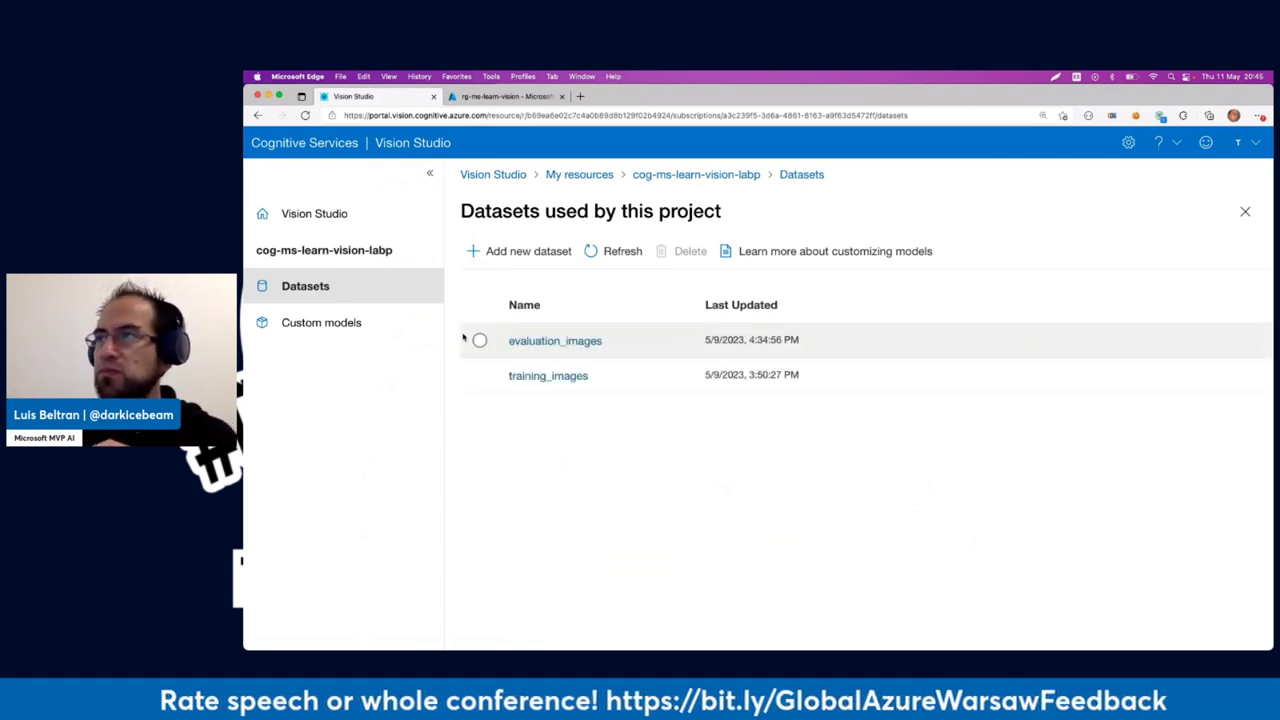
# - Check which dataset types are offered for a new dataset, and leave without creating one
pyautogui.click(540, 253)
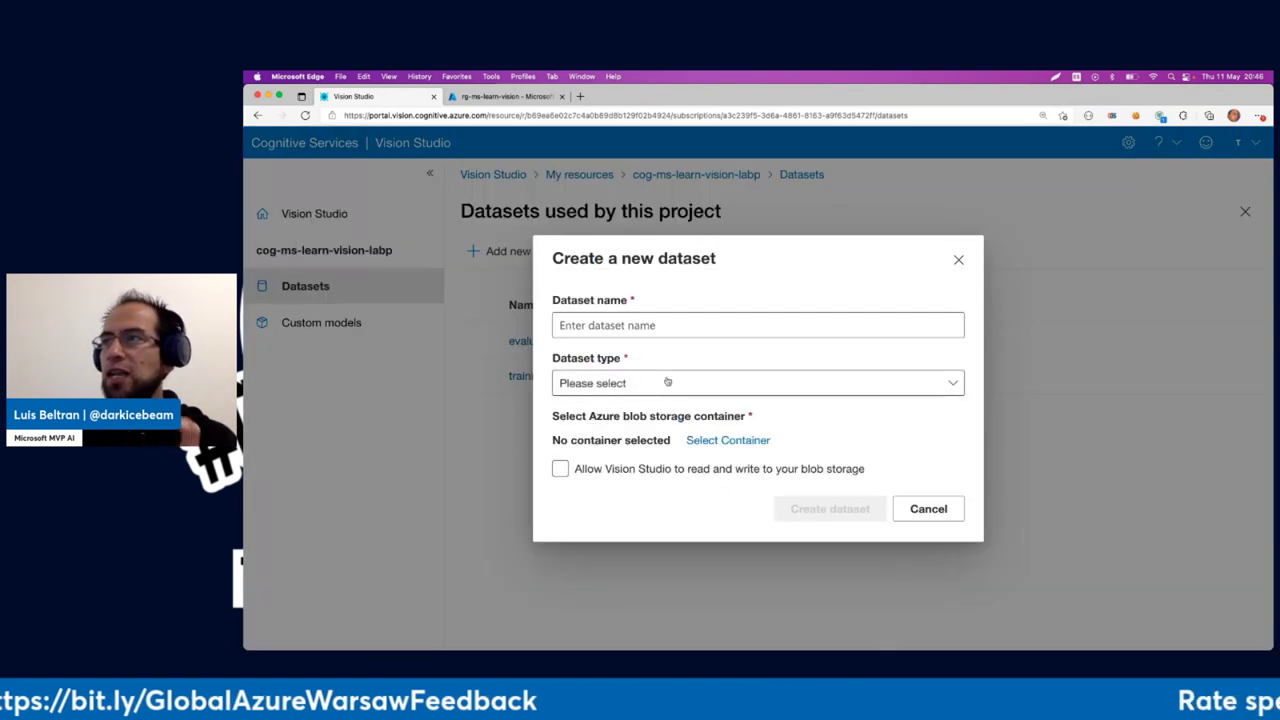
pyautogui.click(705, 388)
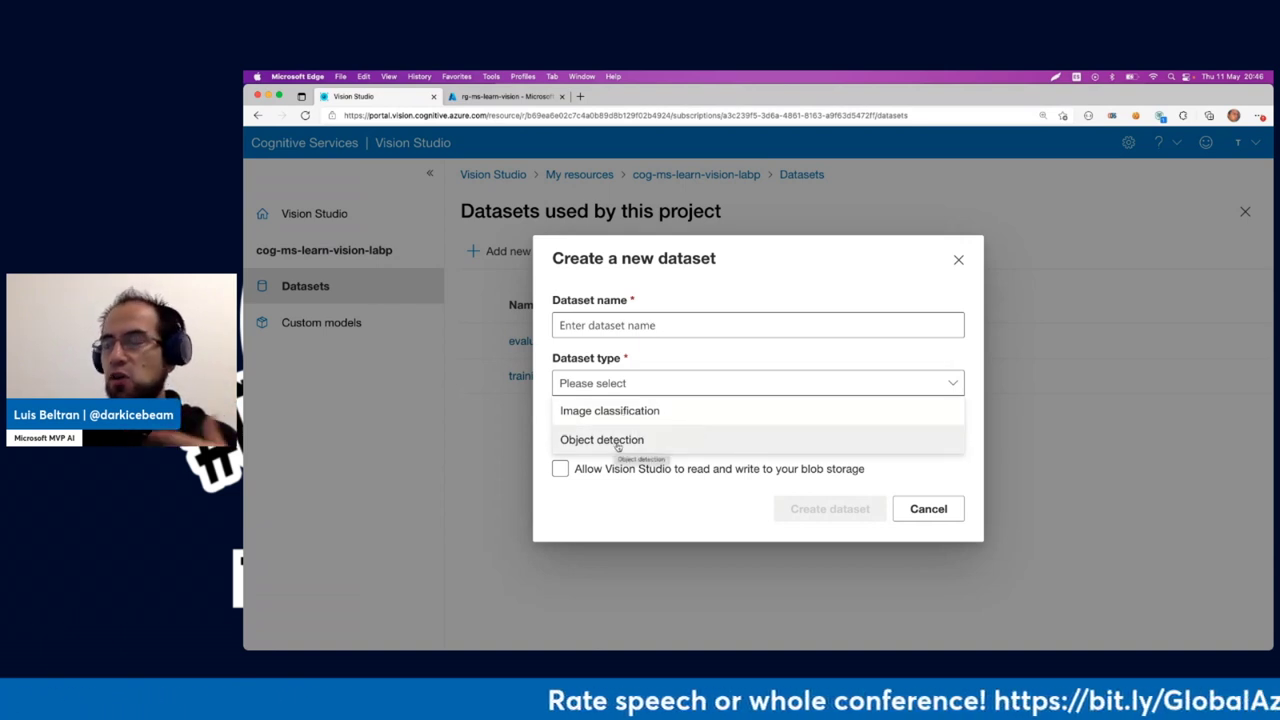
pyautogui.click(958, 259)
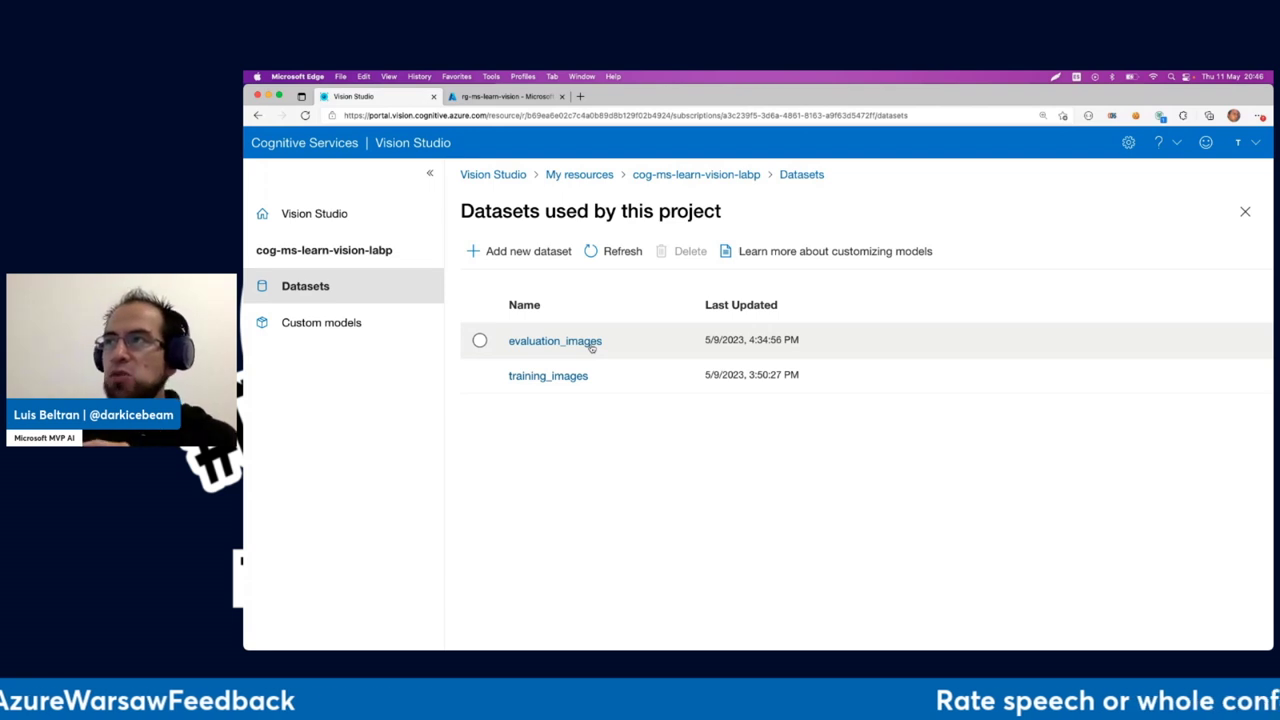
# - Try to set up training for a new custom model named erere with the Object detection model type
pyautogui.click(350, 324)
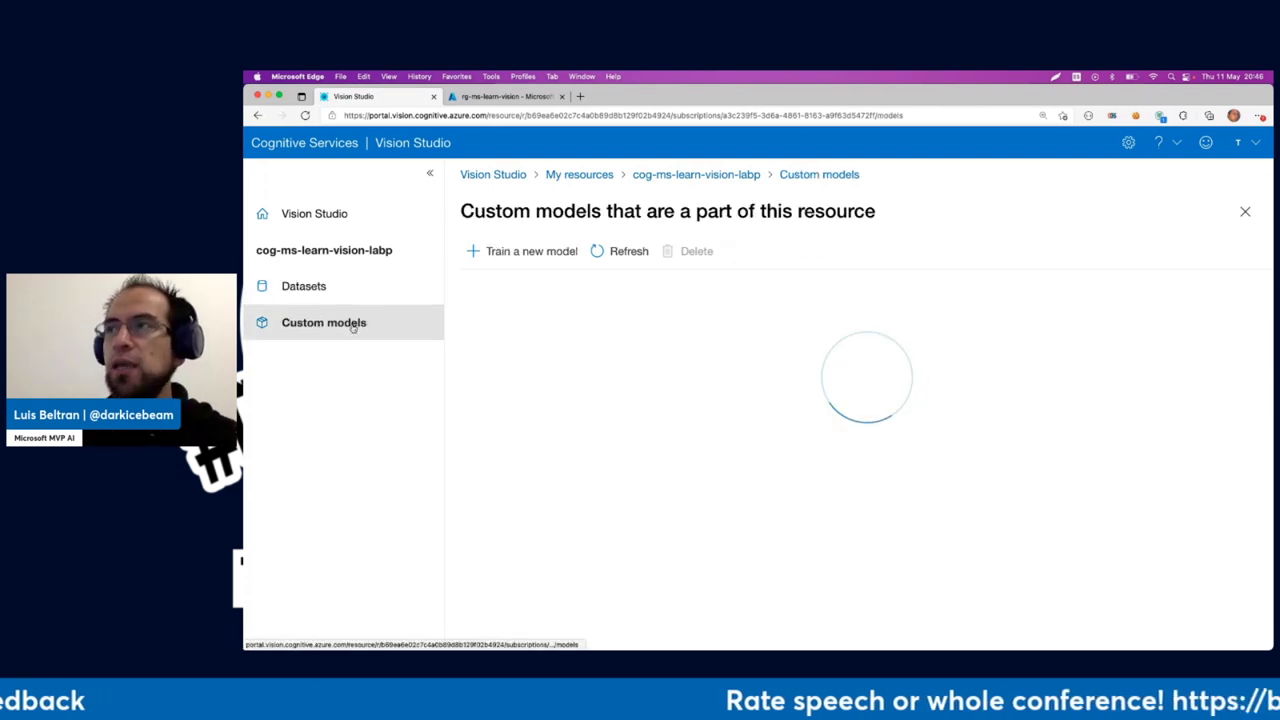
pyautogui.click(529, 252)
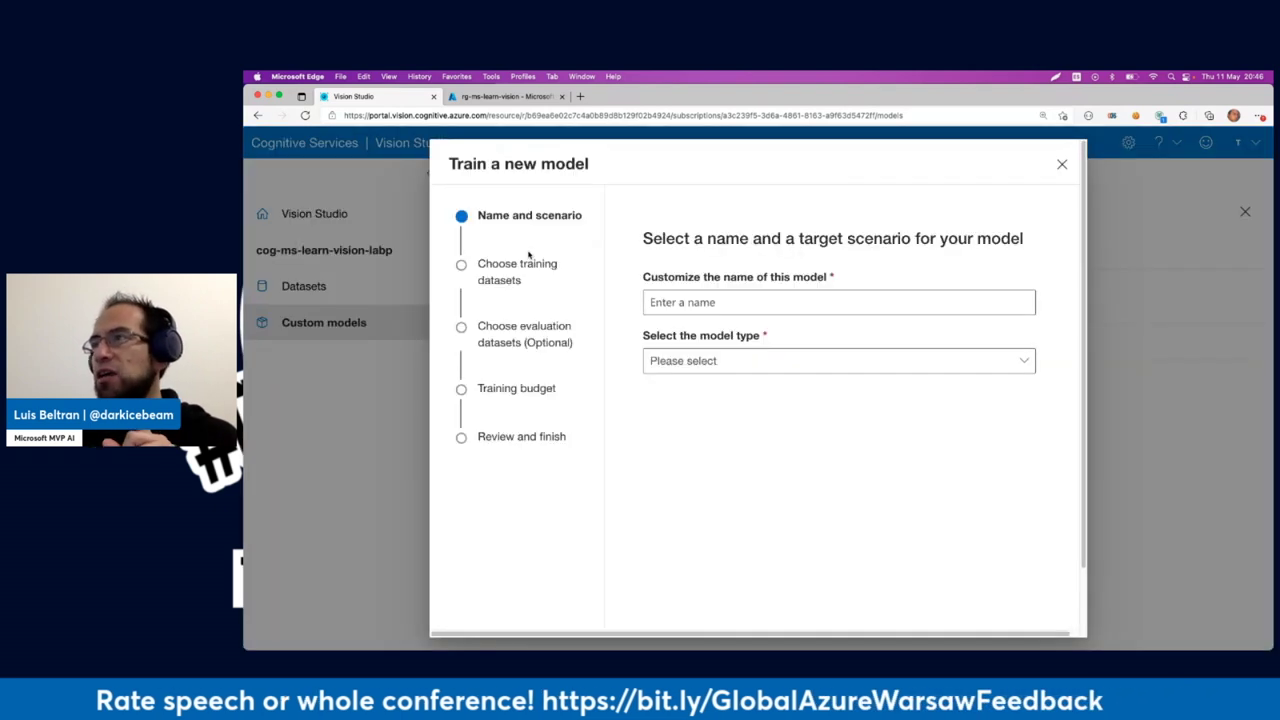
pyautogui.click(743, 302)
pyautogui.write('erere')
pyautogui.click(816, 362)
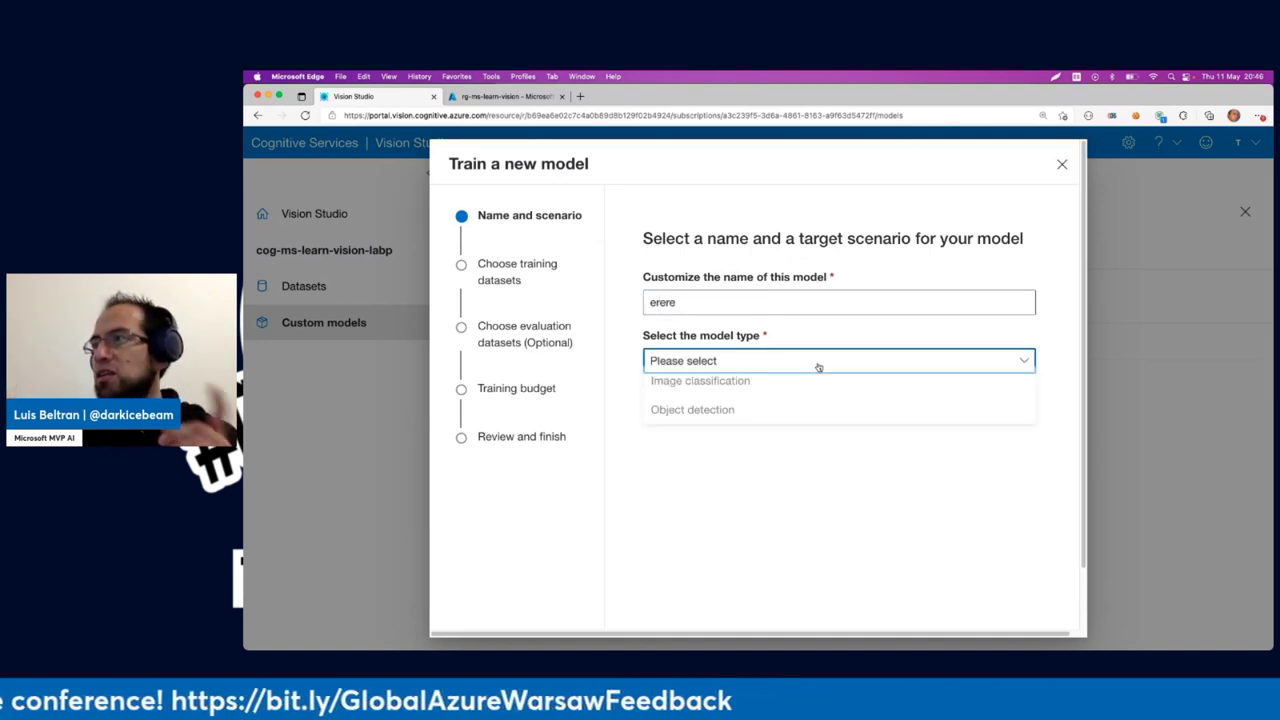
pyautogui.click(720, 420)
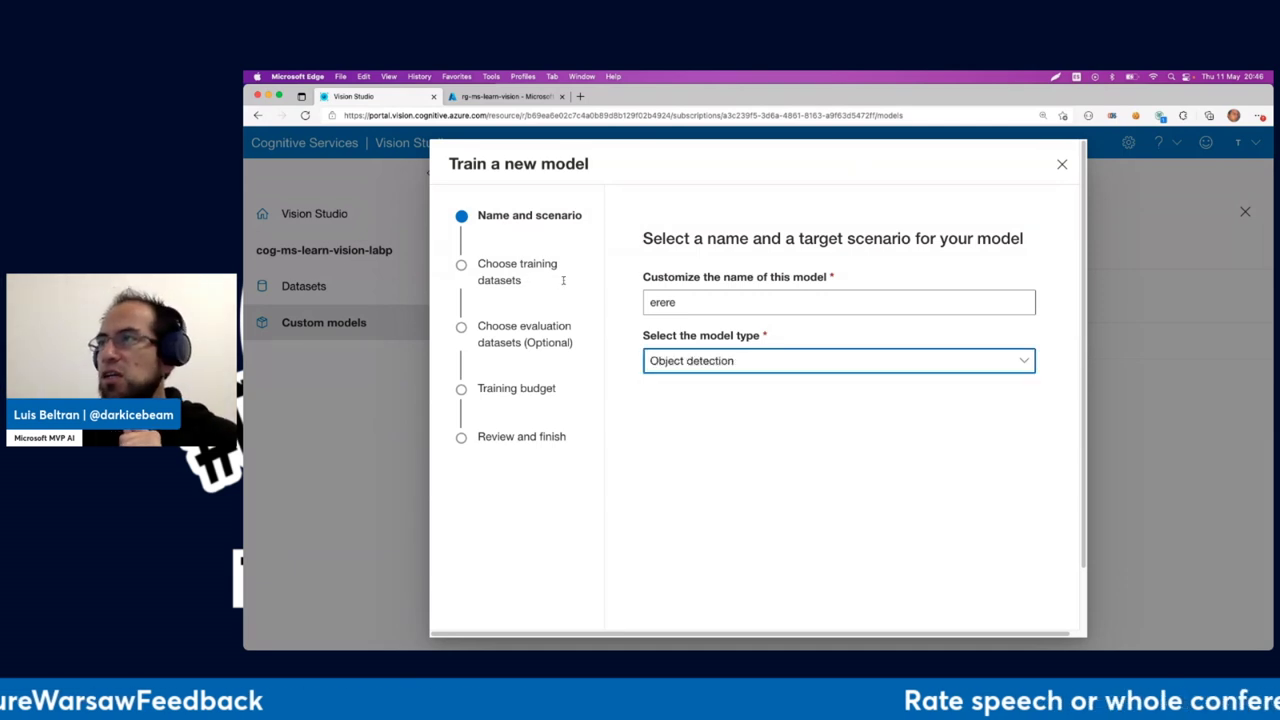
pyautogui.scroll(-2, 1085, 485)
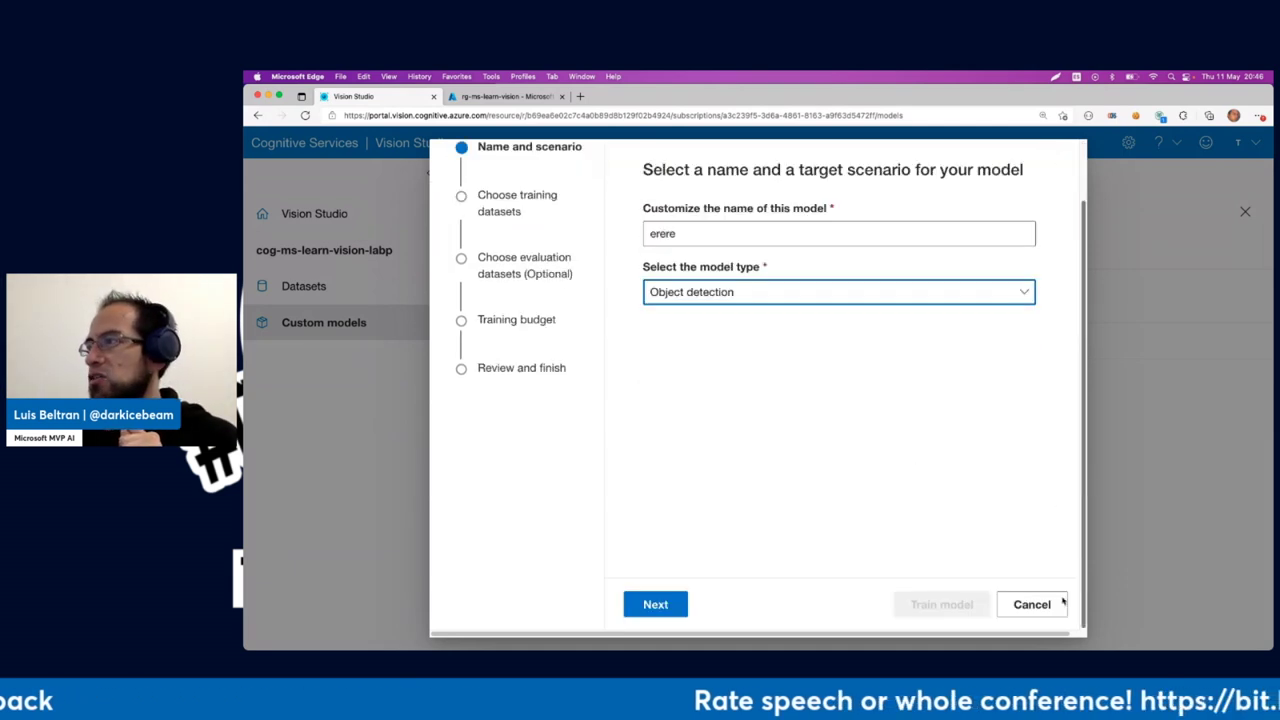
pyautogui.click(668, 605)
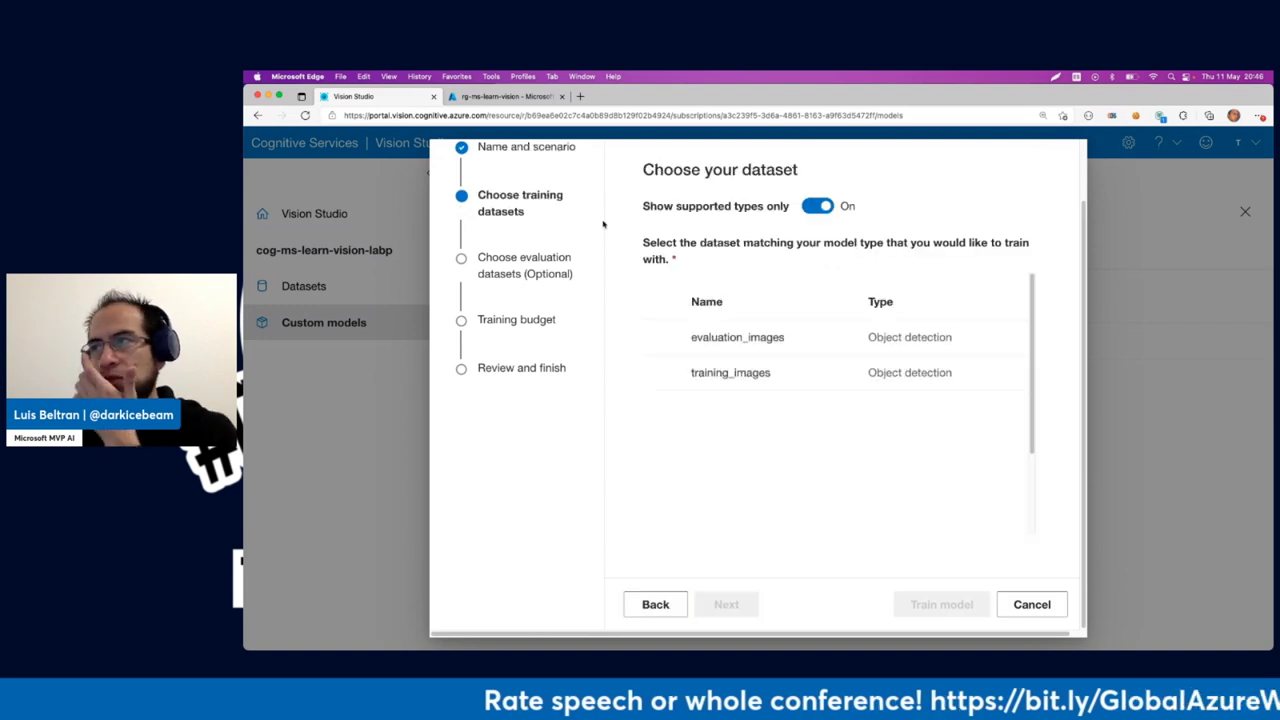
# - Choose evaluation_images as both the training dataset and the evaluation dataset for the new model
pyautogui.click(661, 339)
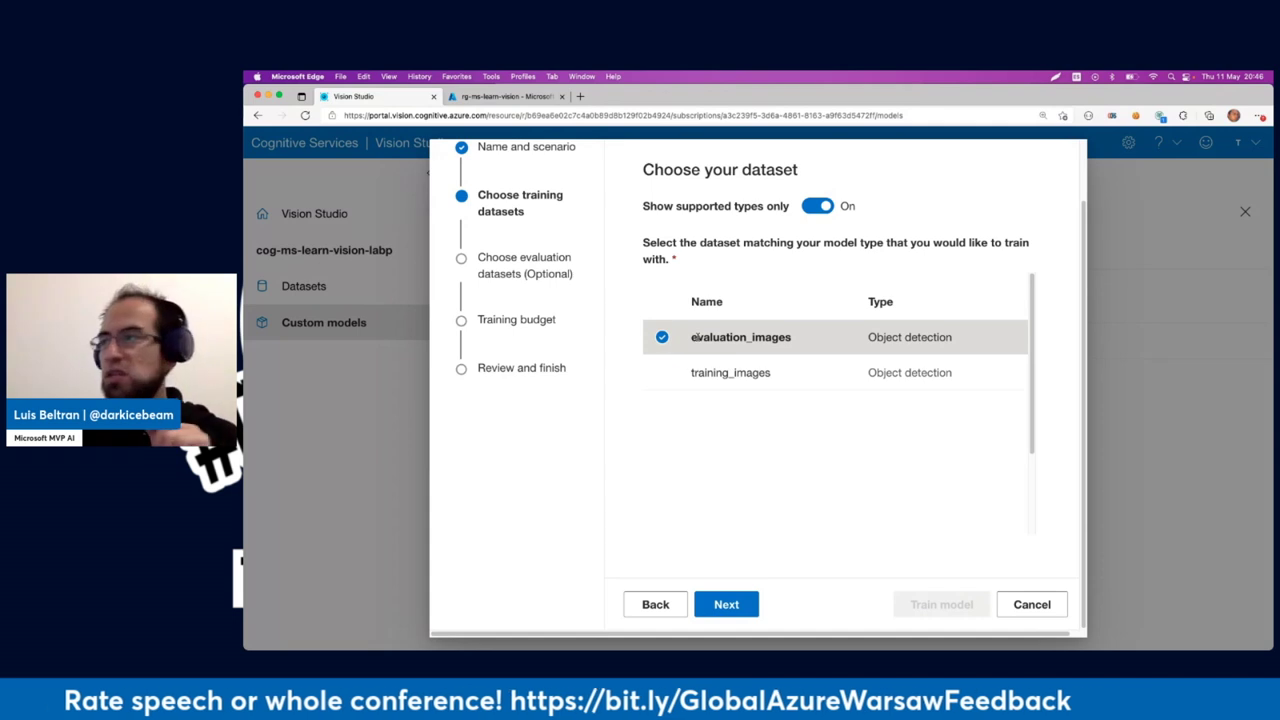
pyautogui.click(726, 605)
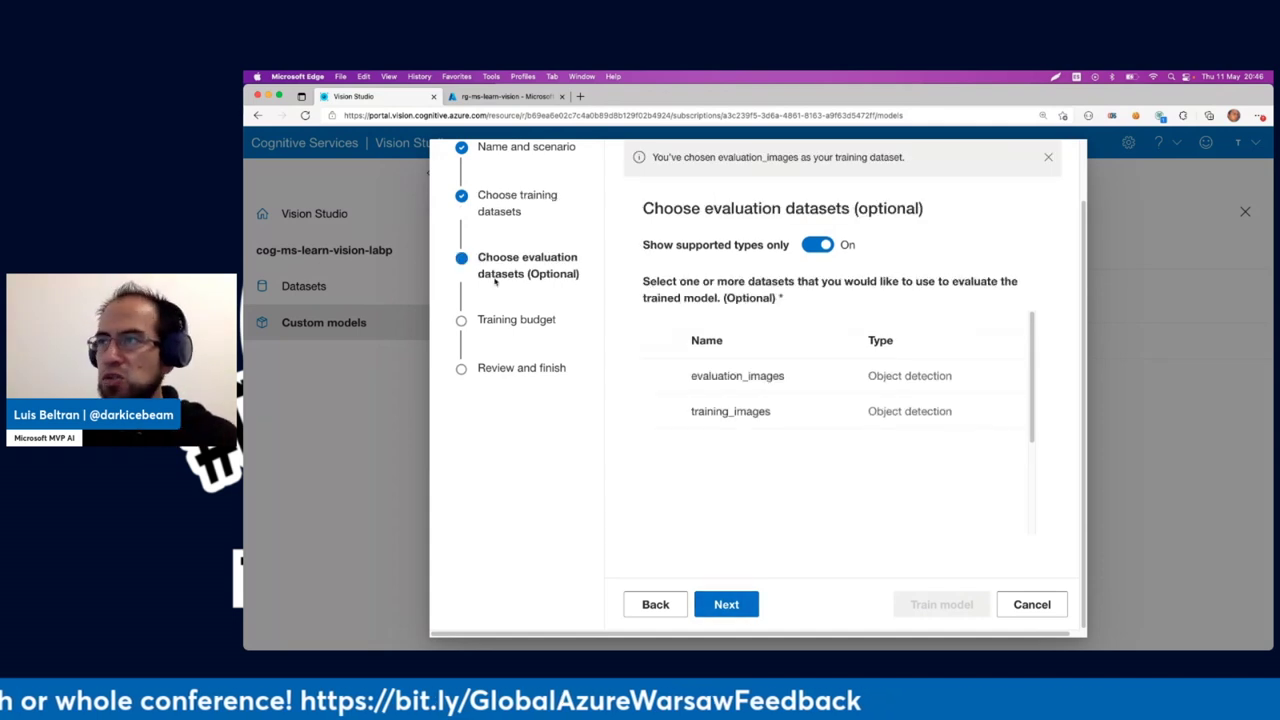
pyautogui.click(664, 380)
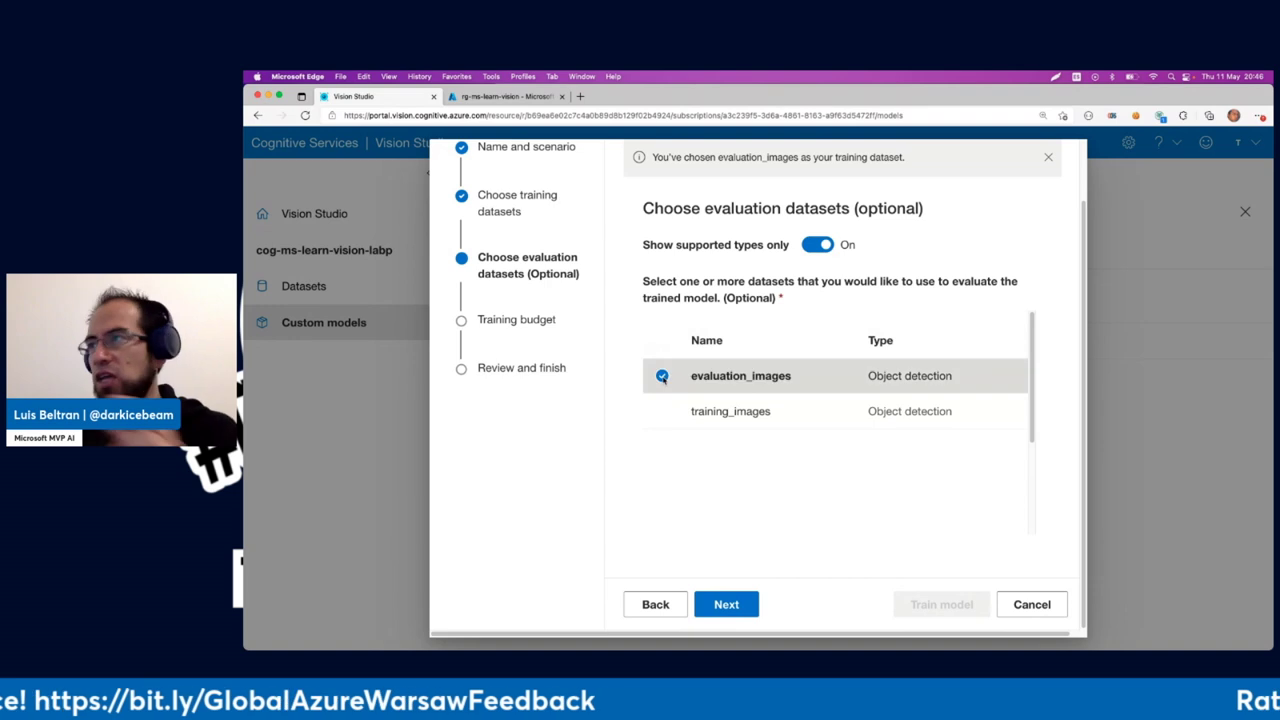
pyautogui.click(726, 605)
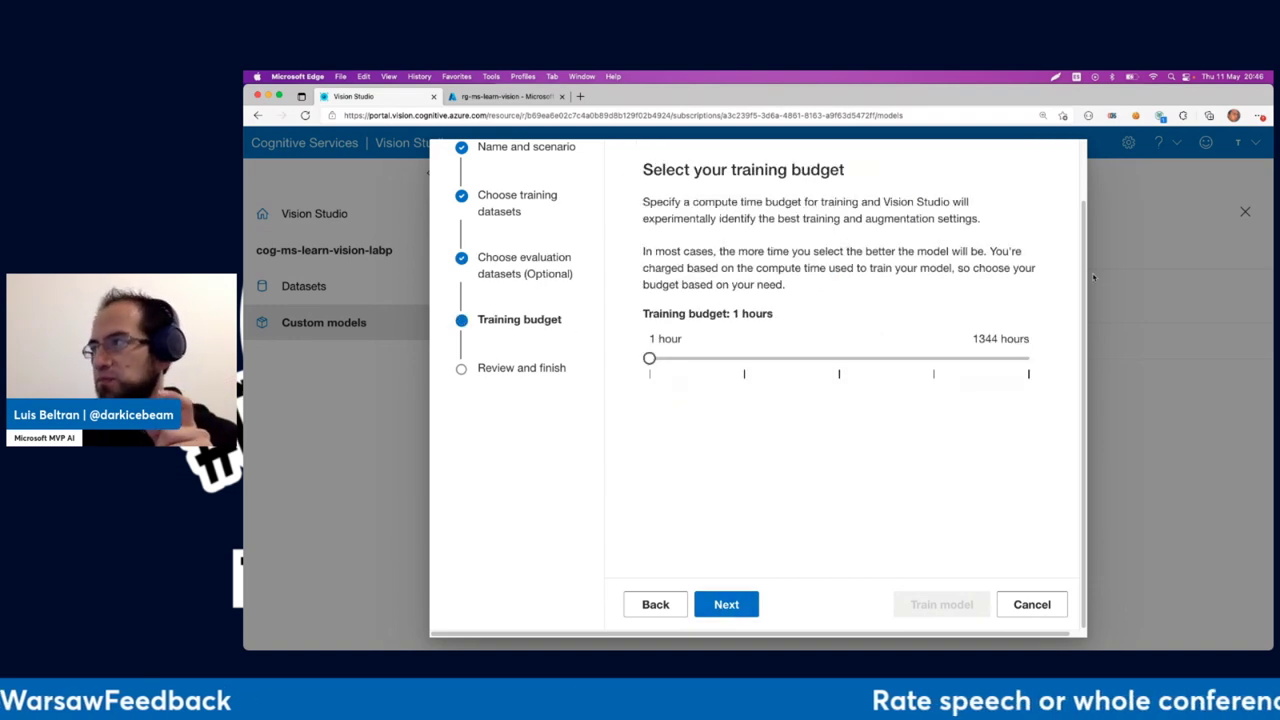
# - Examine the training budget options for the new model and close the setup without training
pyautogui.scroll(2, 1089, 317)
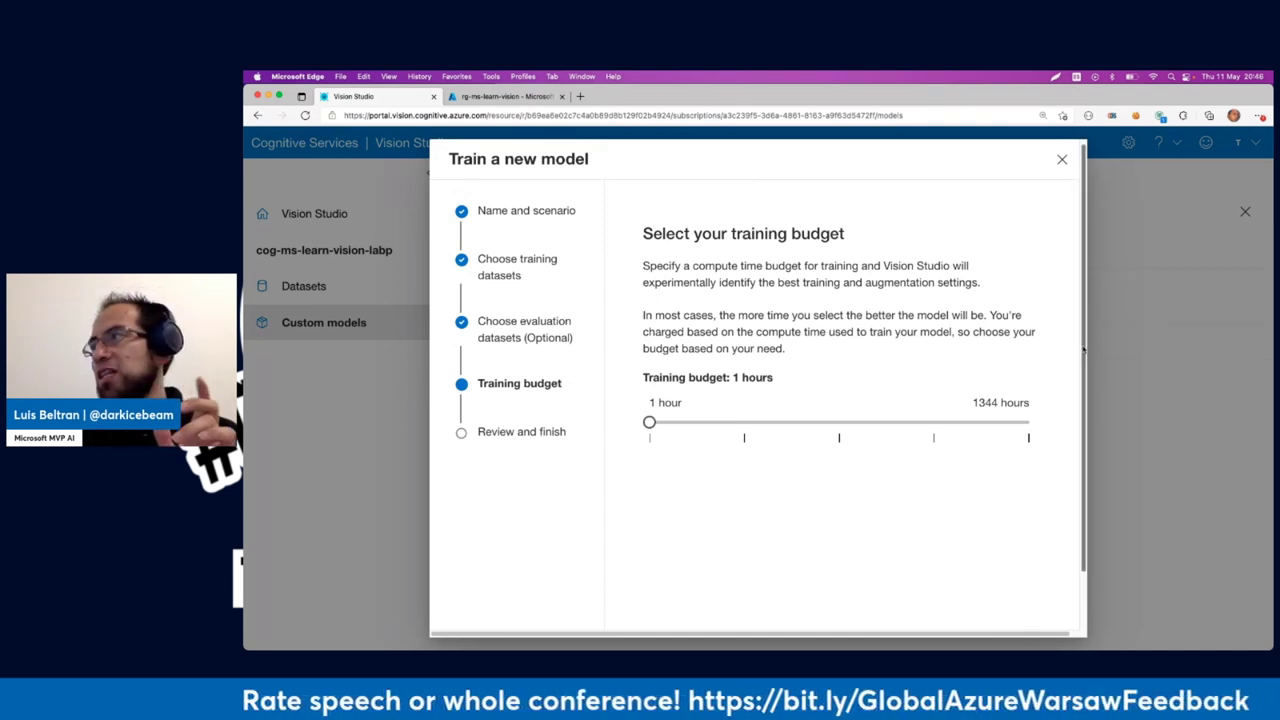
pyautogui.scroll(-2, 880, 362)
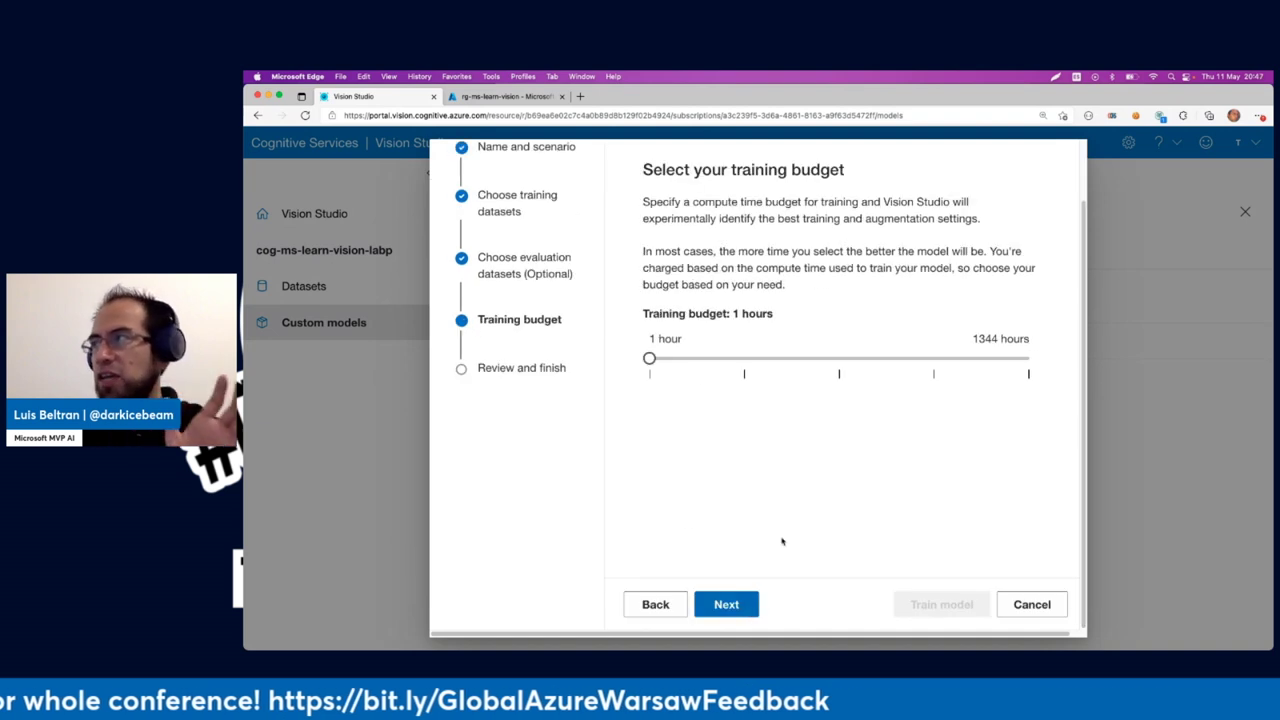
pyautogui.scroll(2, 1080, 323)
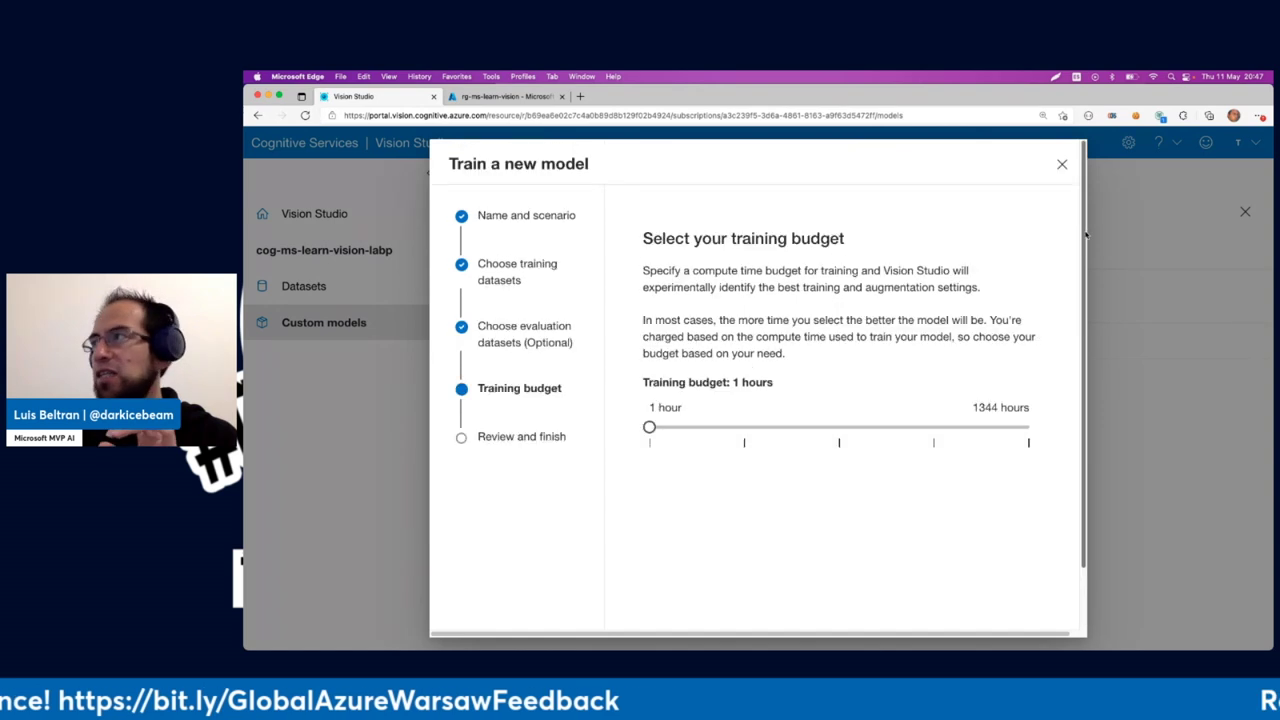
pyautogui.click(1062, 166)
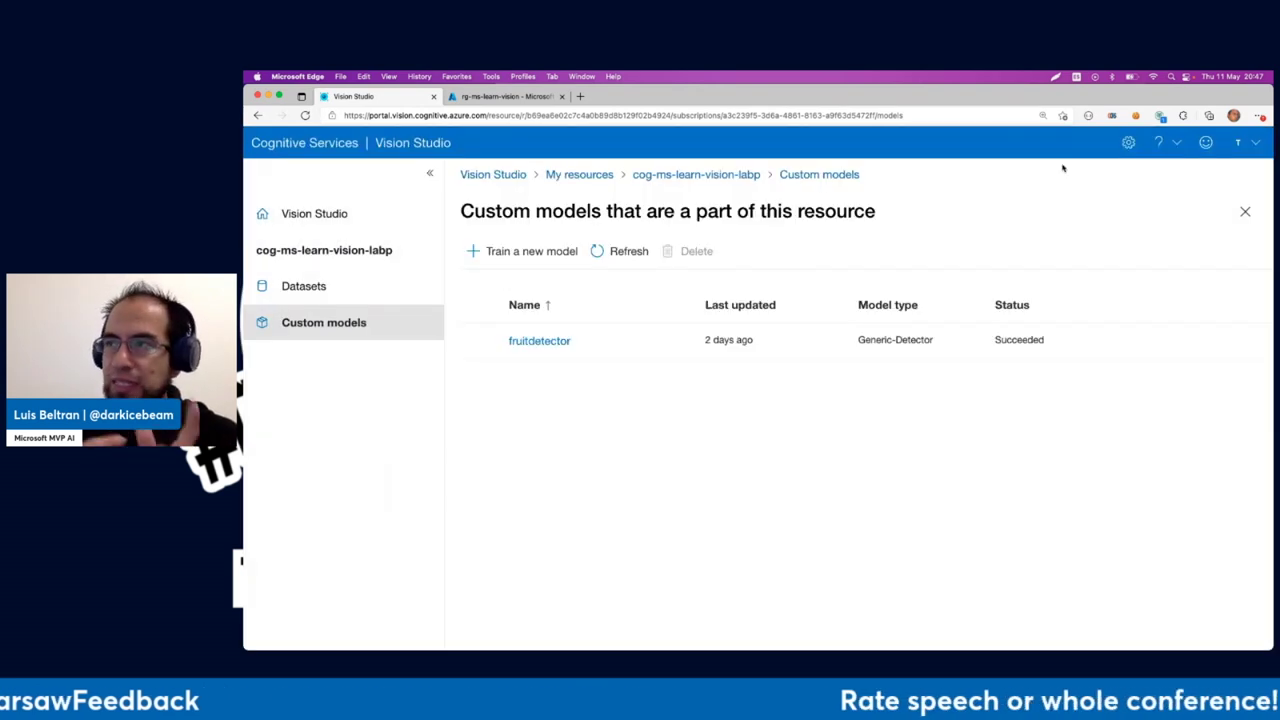
# - Switch to the Azure portal and search for "azure machine learning", limiting the results to resources
pyautogui.click(512, 97)
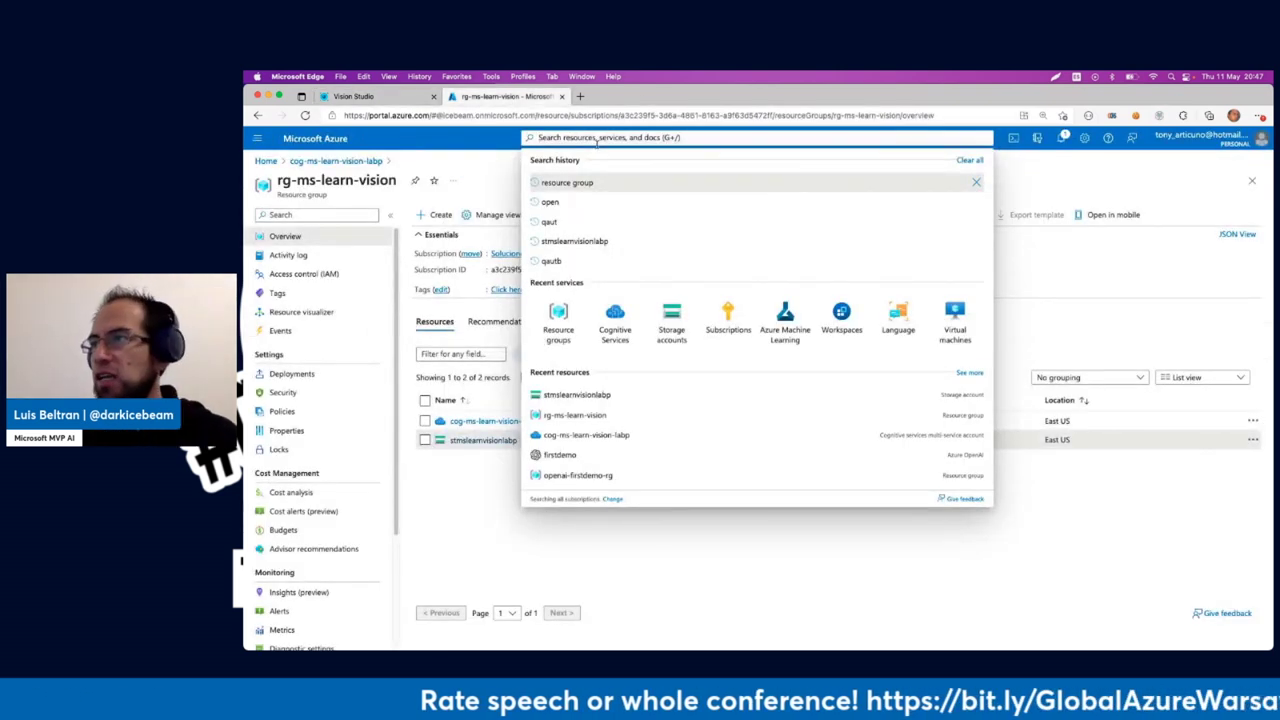
pyautogui.write('azur')
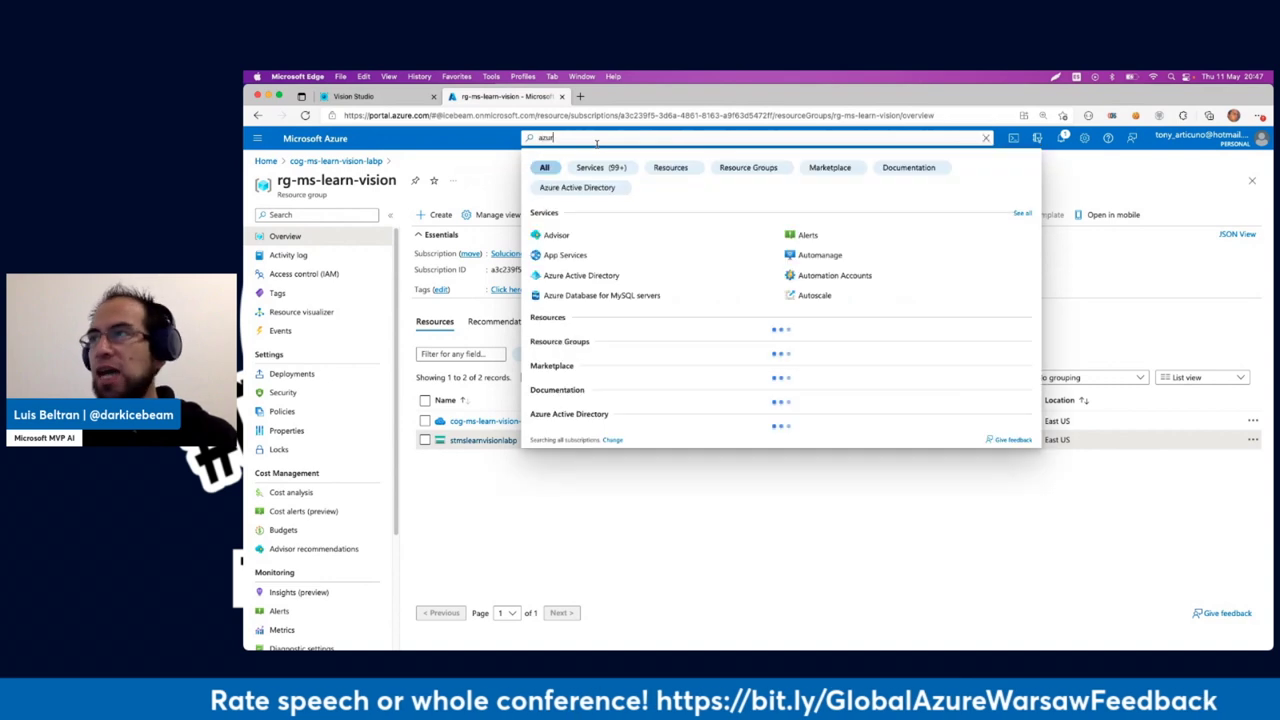
pyautogui.write('e')
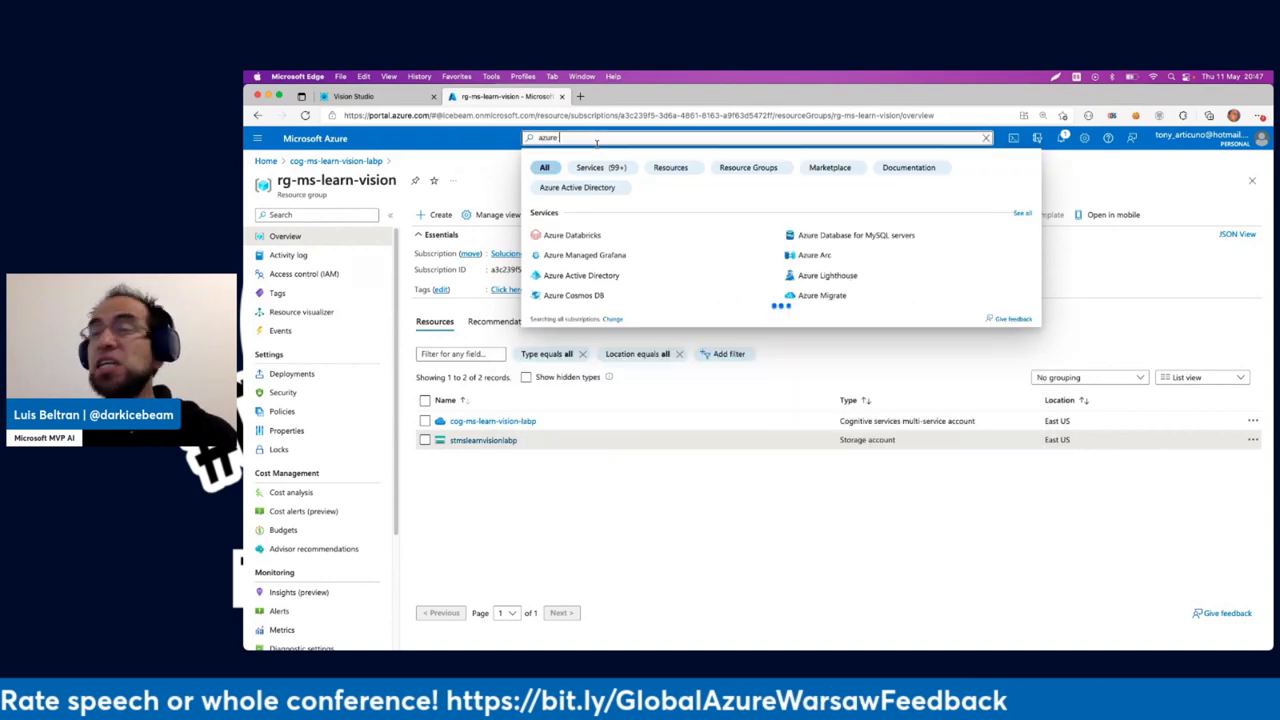
pyautogui.write(' machine learning')
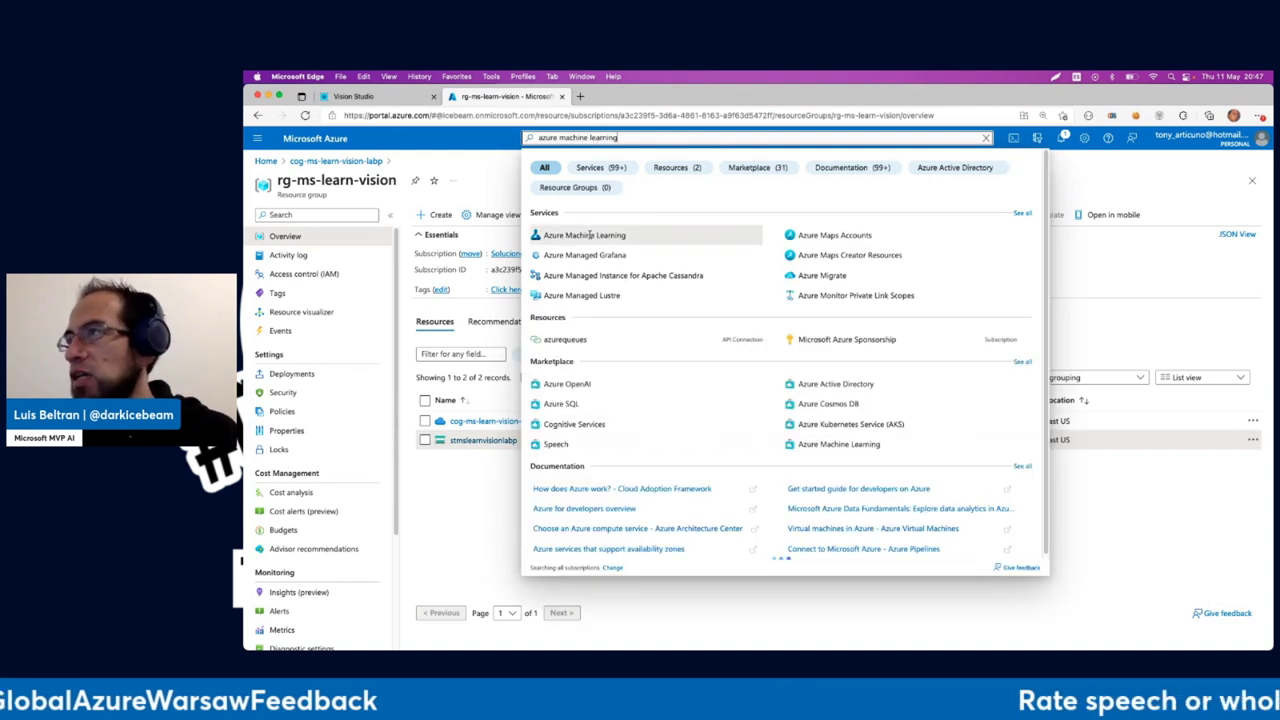
pyautogui.click(673, 168)
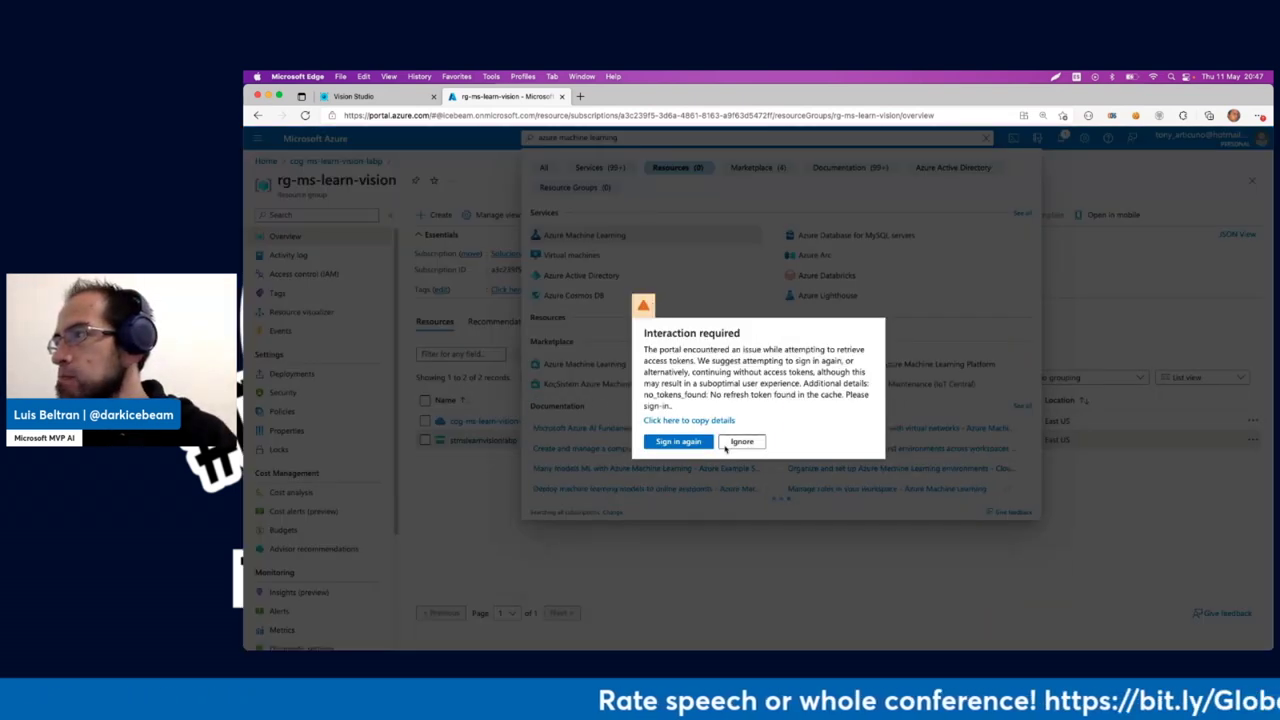
# - Dismiss the sign-in request without signing in again and search the Azure portal for "machine"
pyautogui.click(728, 445)
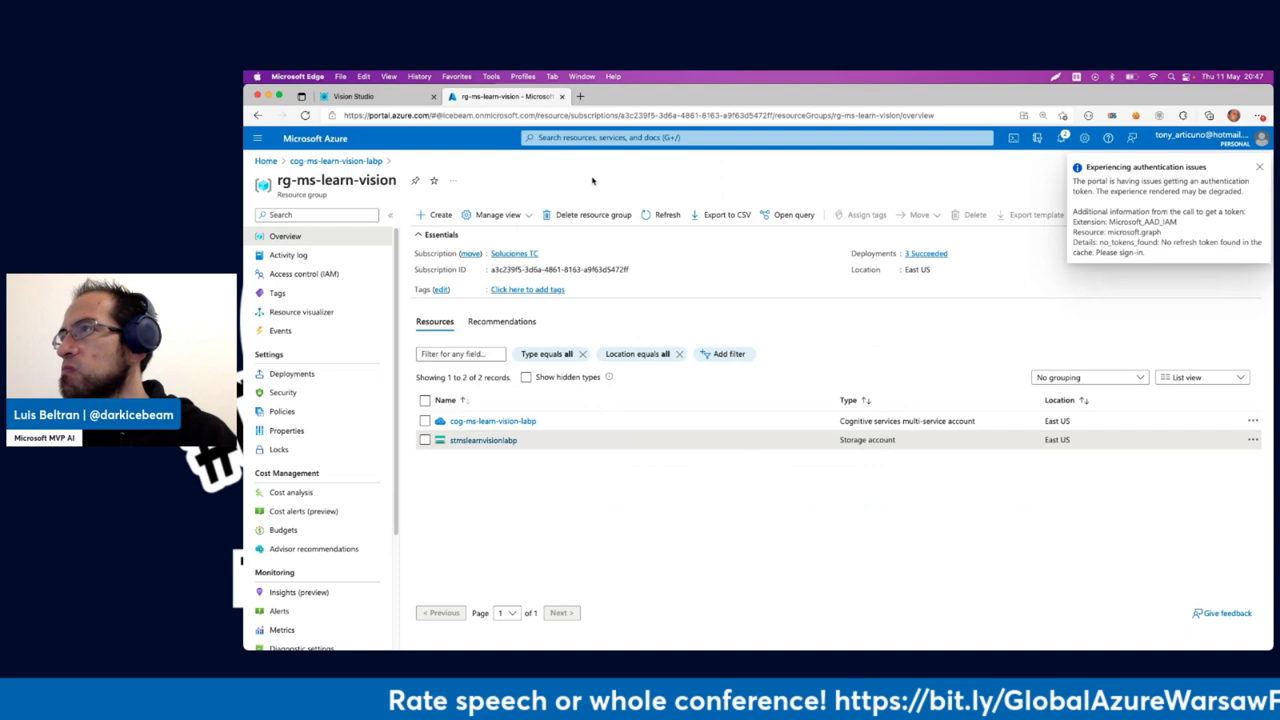
pyautogui.click(640, 138)
pyautogui.write('machin')
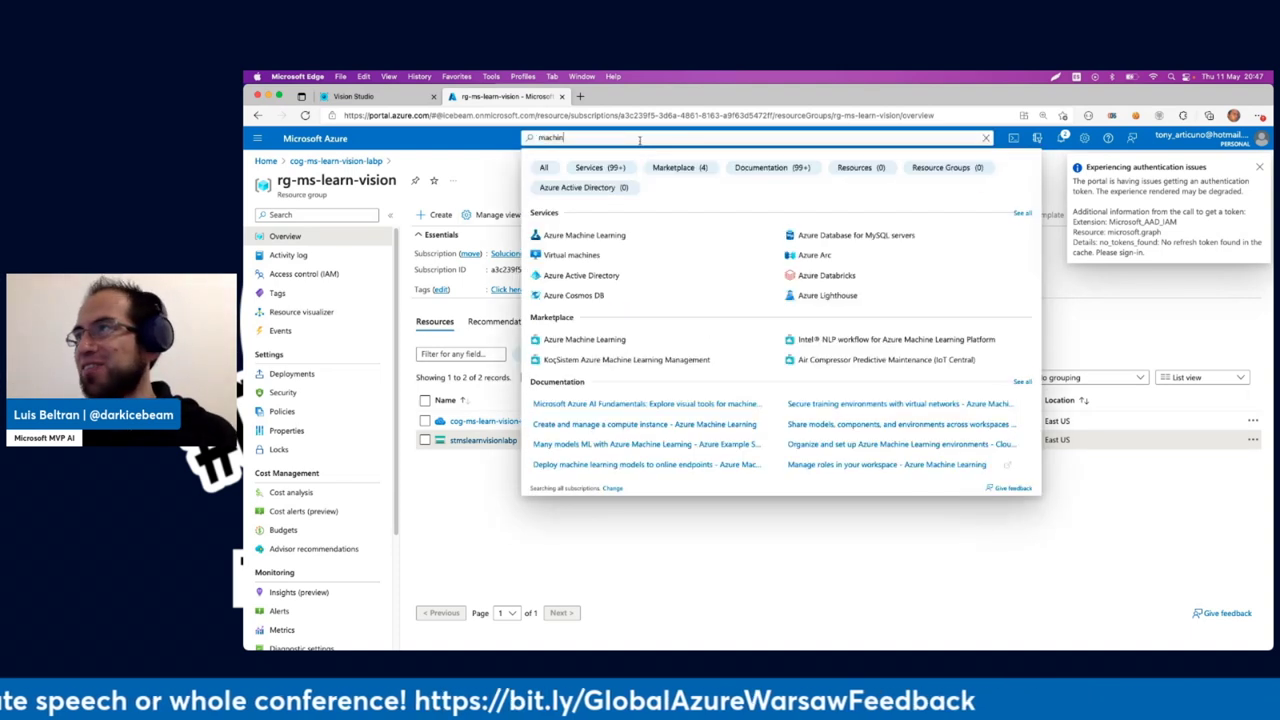
pyautogui.write('e')
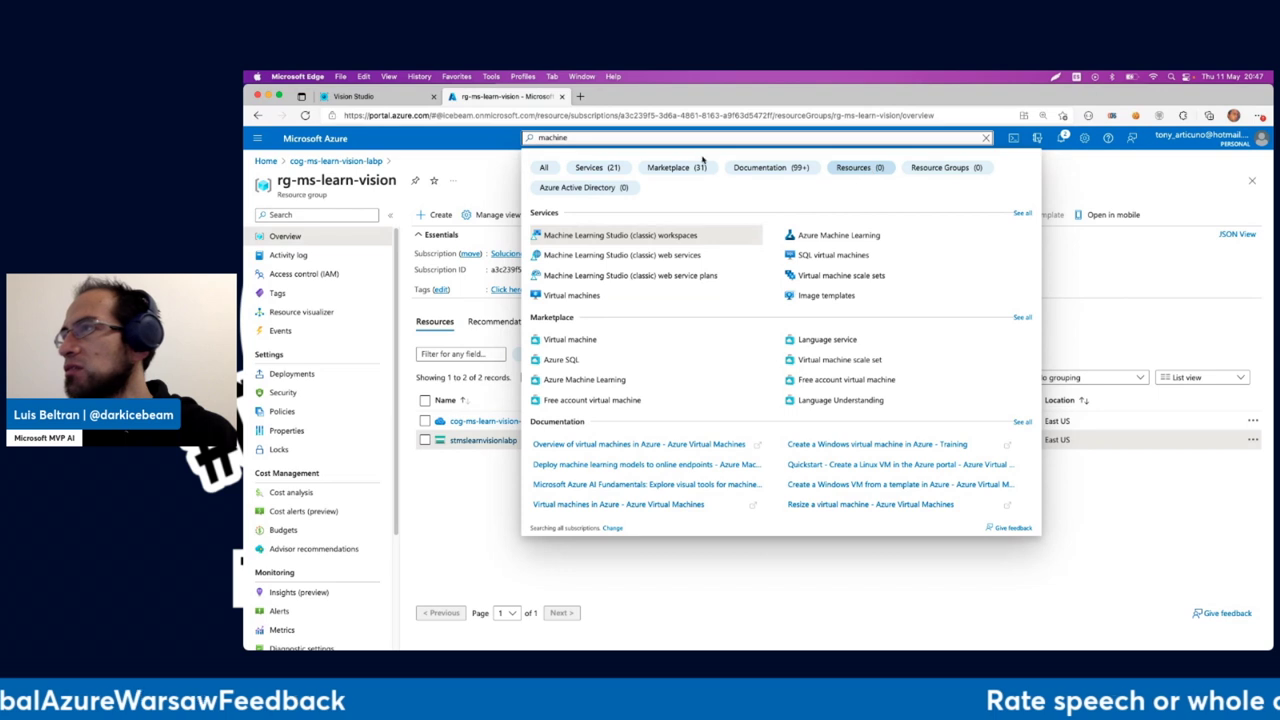
pyautogui.press('BackSpace')
pyautogui.press('BackSpace')
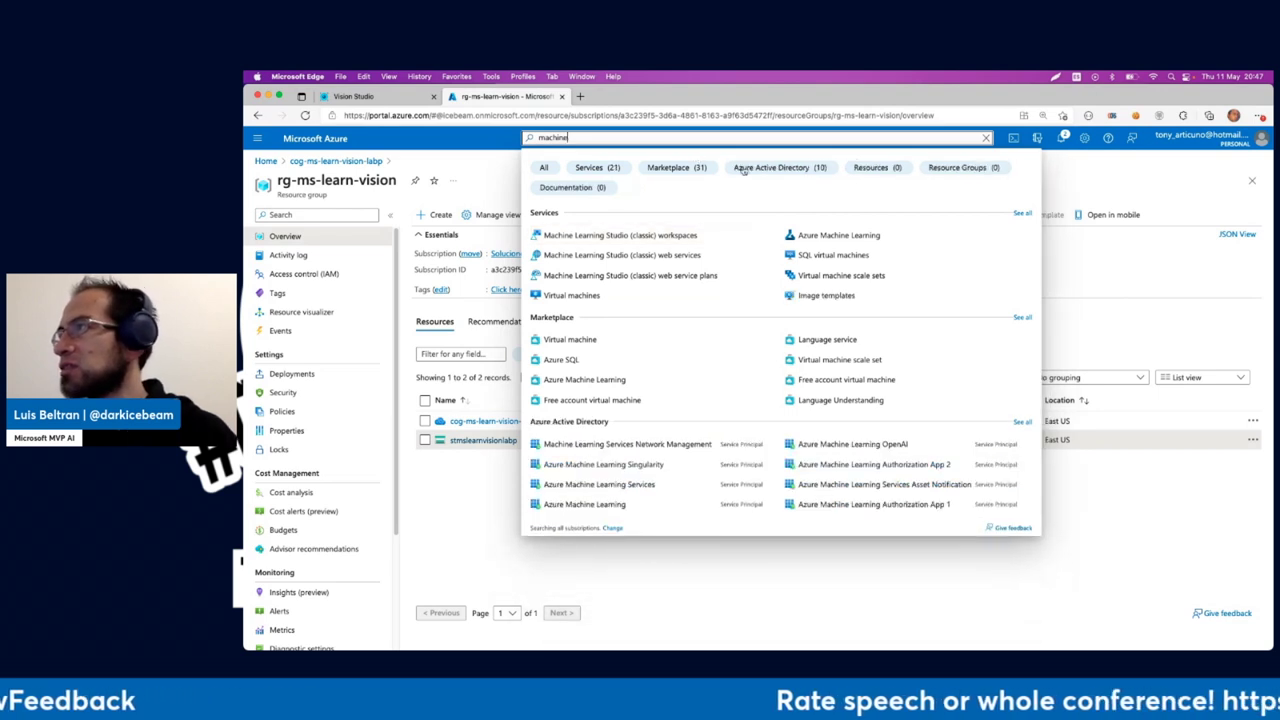
pyautogui.write('e')
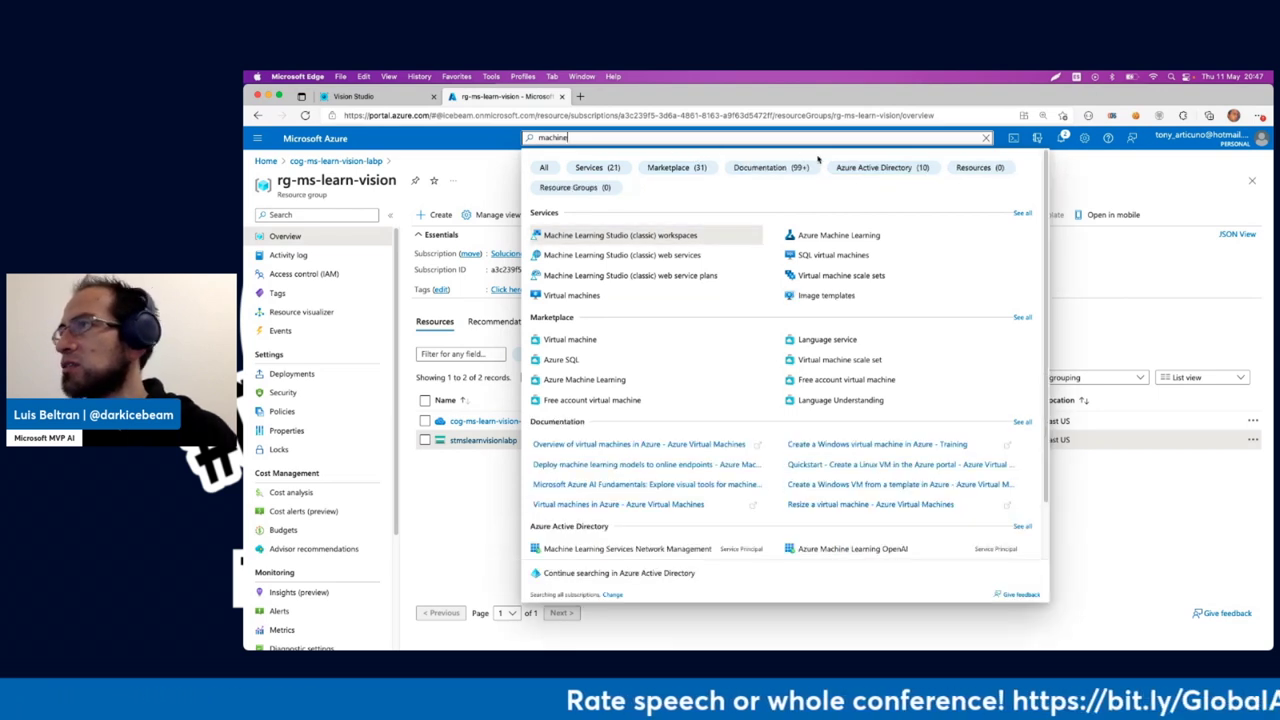
# - Search the portal for "workspace" instead and open the Workspaces service
pyautogui.press('BackSpace')
pyautogui.press('BackSpace')
pyautogui.press('BackSpace')
pyautogui.press('BackSpace')
pyautogui.press('BackSpace')
pyautogui.press('BackSpace')
pyautogui.press('BackSpace')
pyautogui.write('workspace')
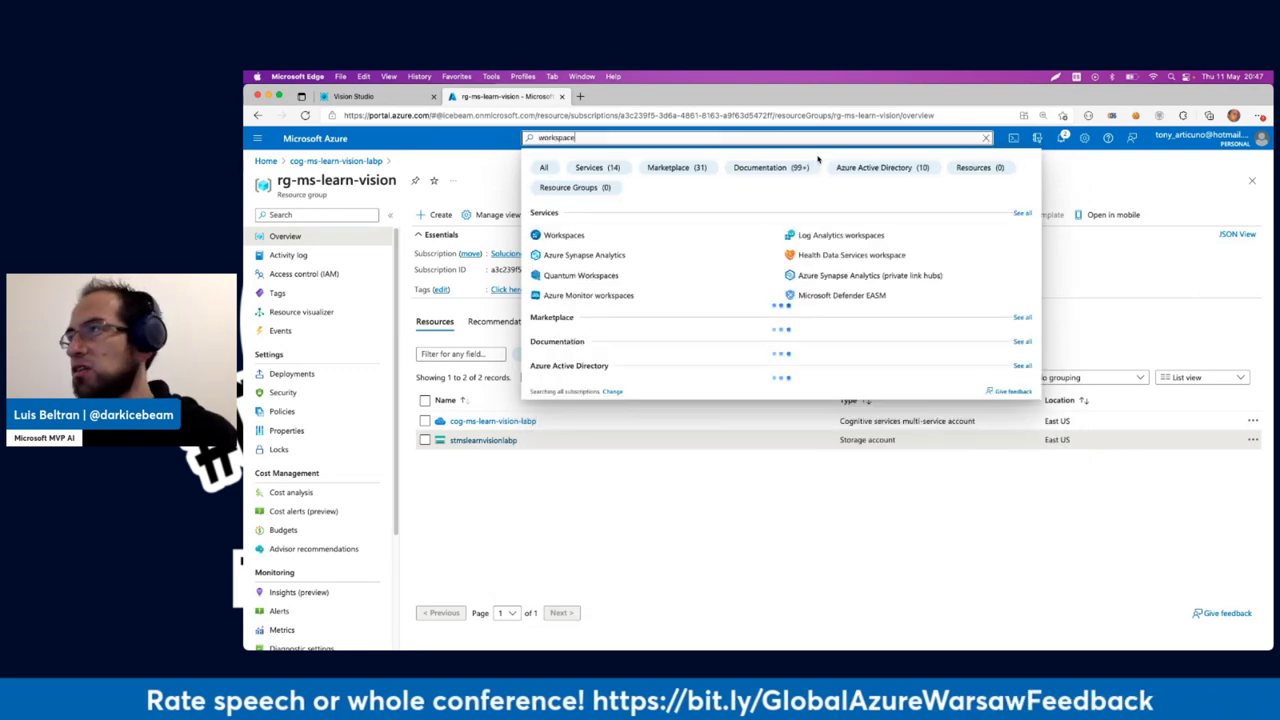
pyautogui.click(601, 240)
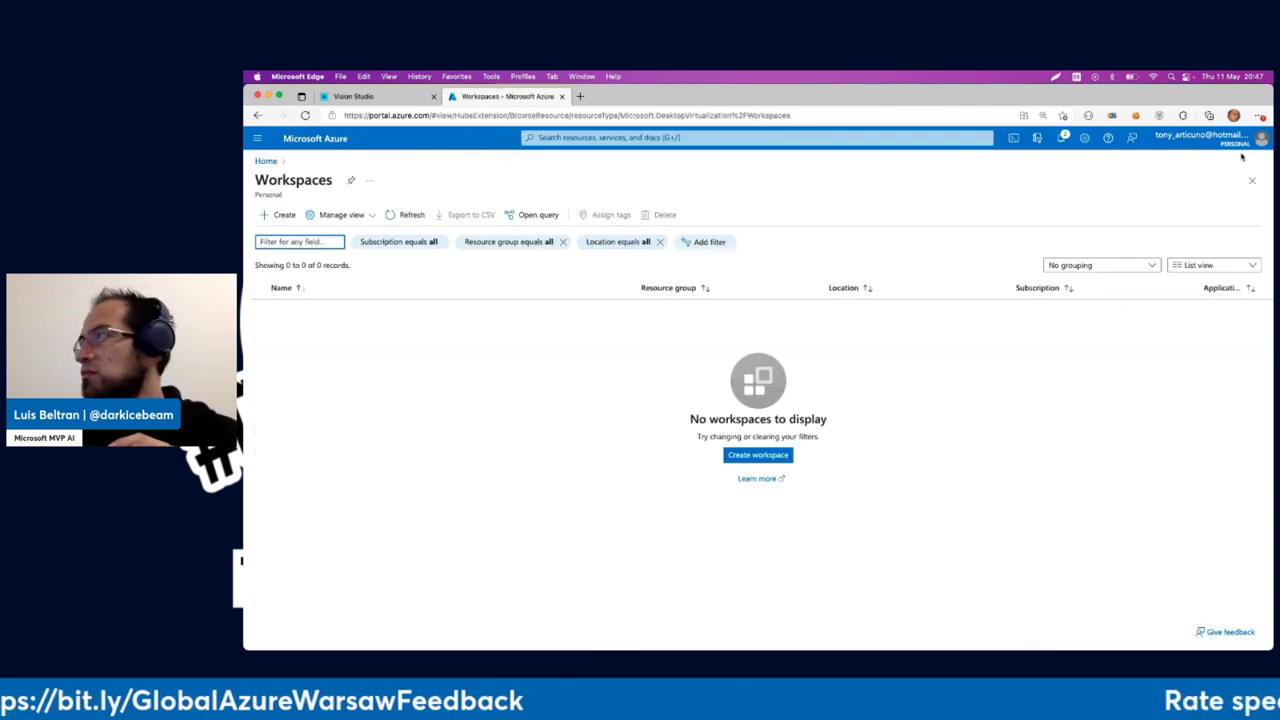
# - Reload the Workspaces page, looking at the custom models in Vision Studio before returning to the Azure portal
pyautogui.click(305, 115)
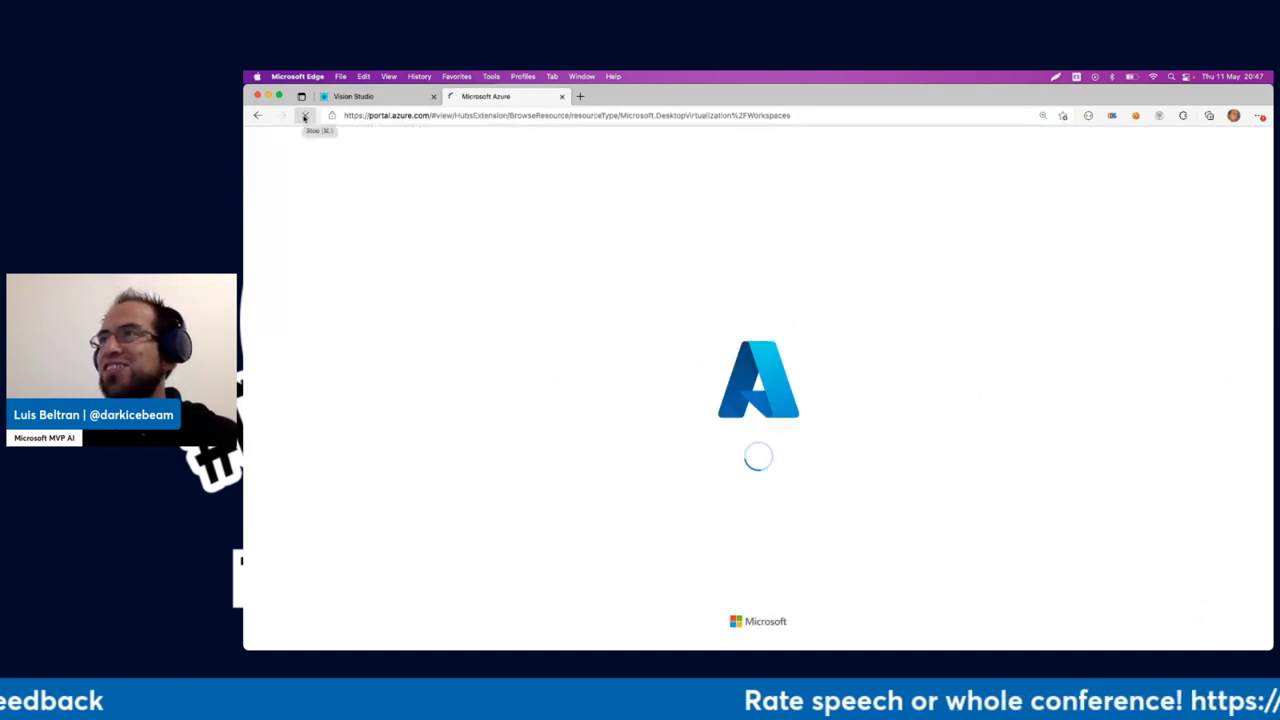
pyautogui.click(374, 100)
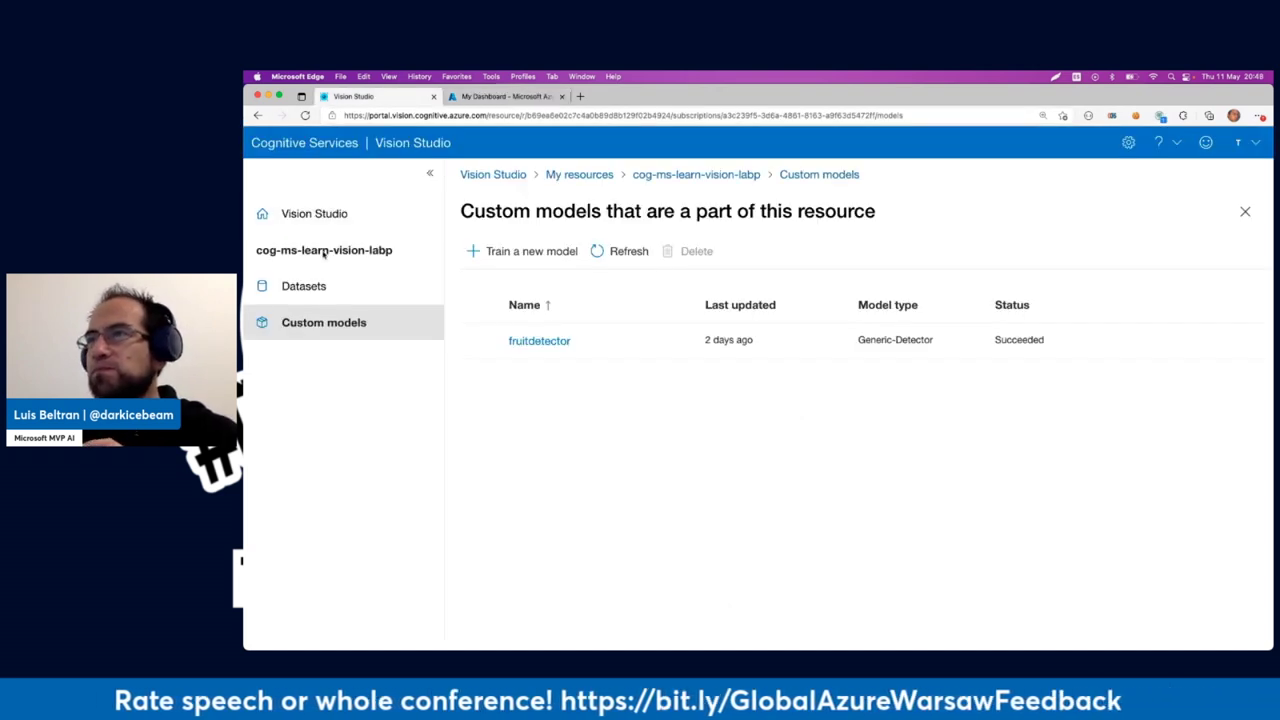
pyautogui.click(503, 96)
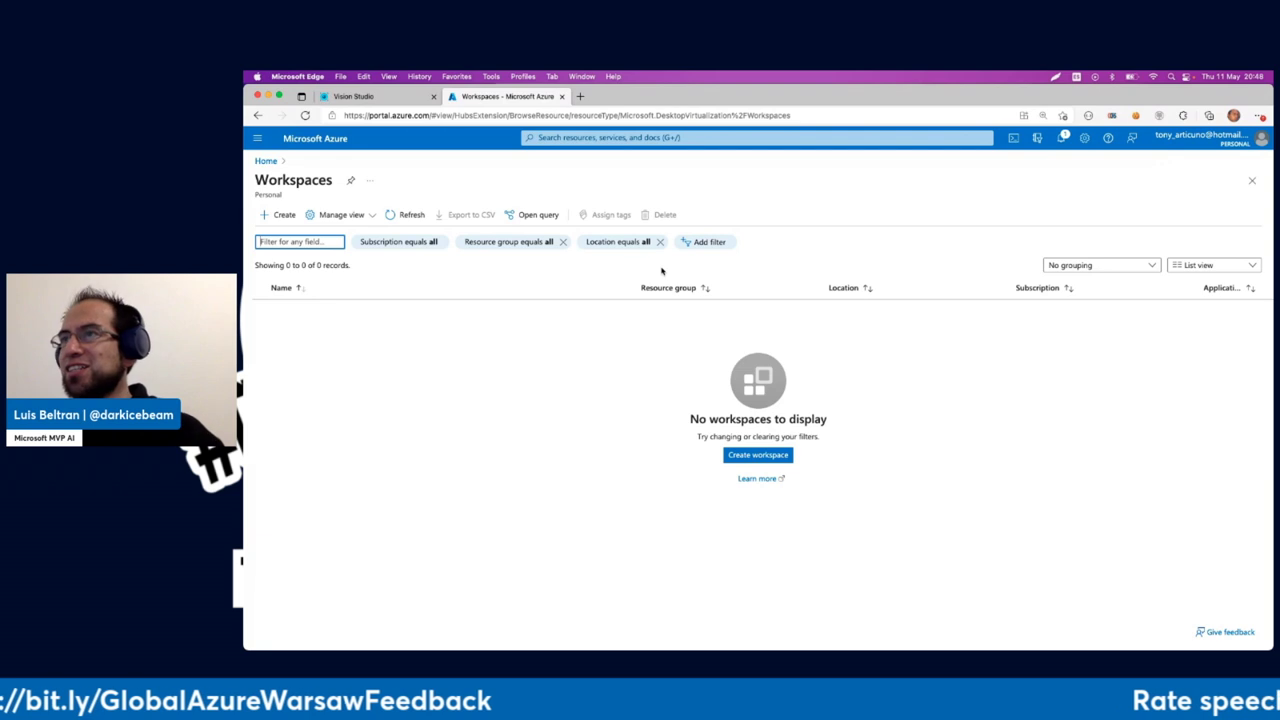
# - Search the portal for "ml" and for "qa", and open the qa-ws Azure Machine Learning workspace
pyautogui.click(600, 137)
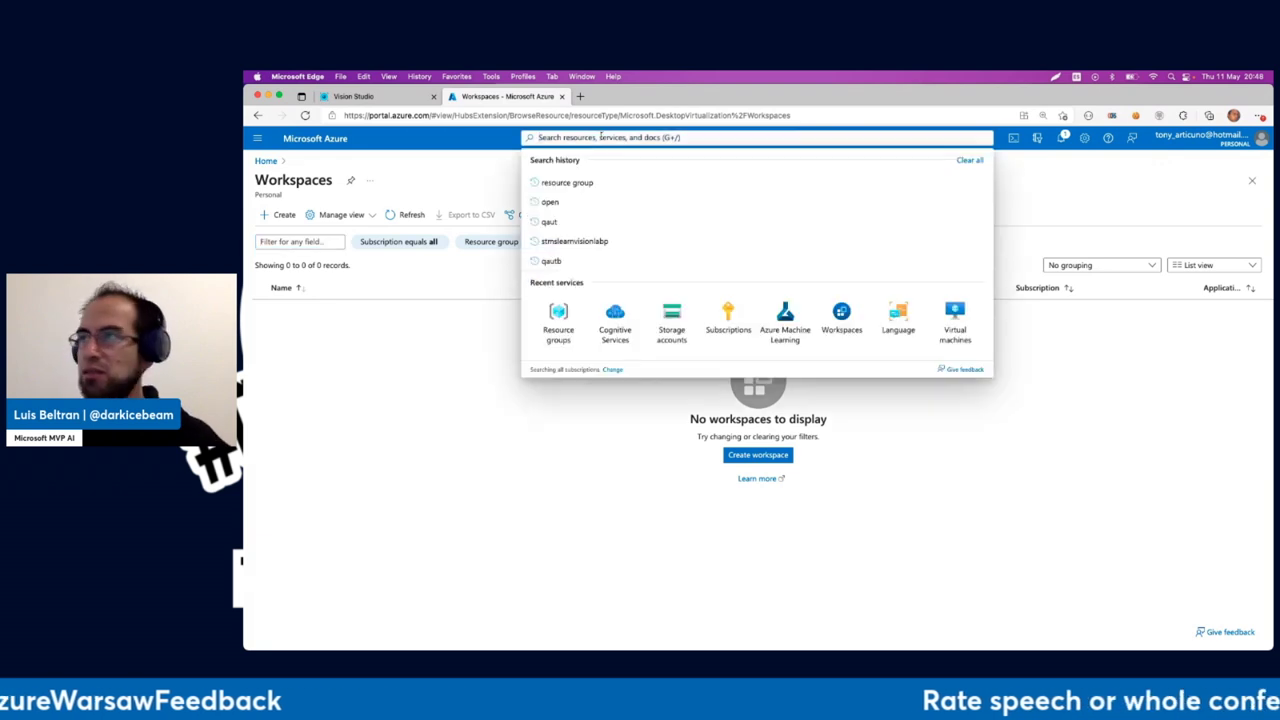
pyautogui.write('ml')
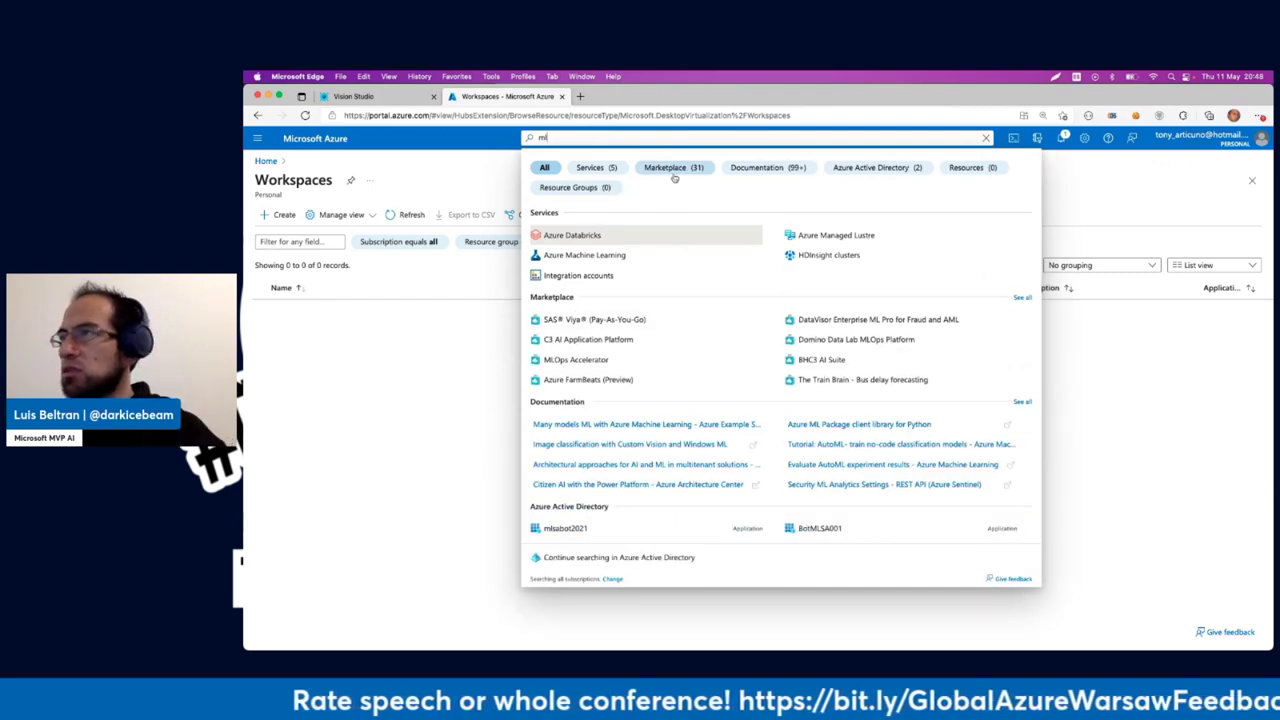
pyautogui.press('BackSpace')
pyautogui.press('BackSpace')
pyautogui.write('aa')
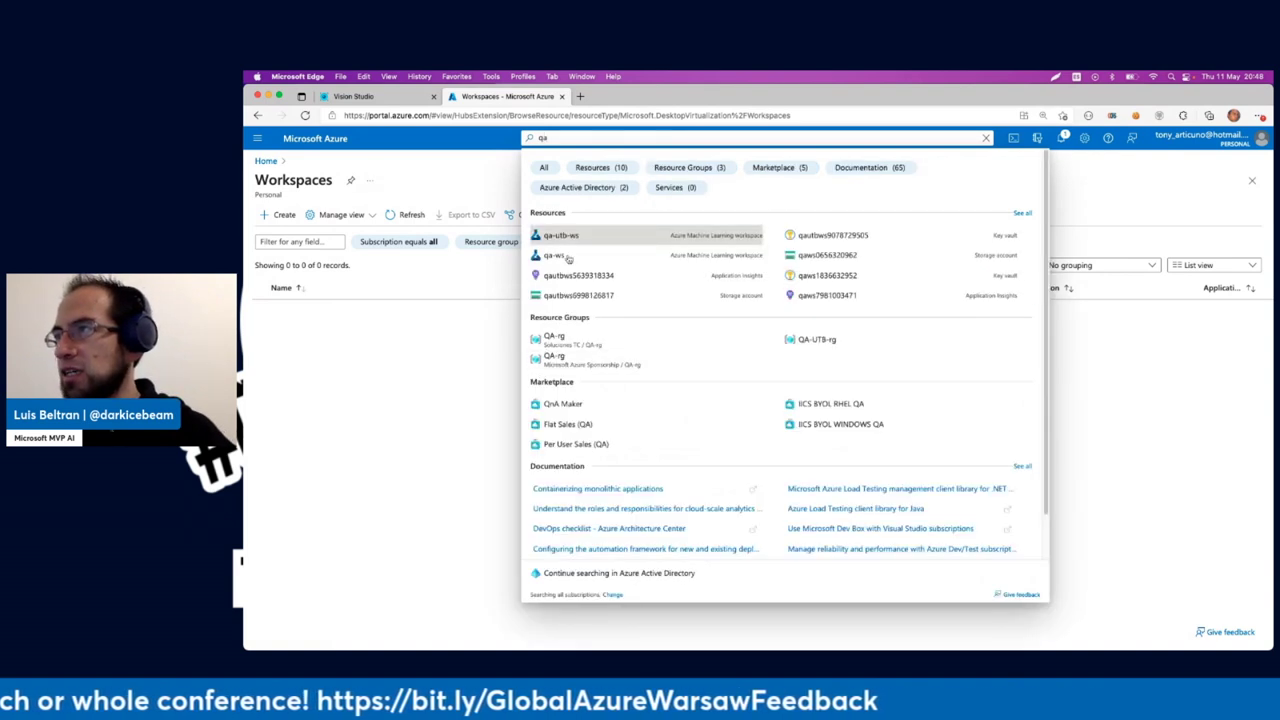
pyautogui.click(560, 259)
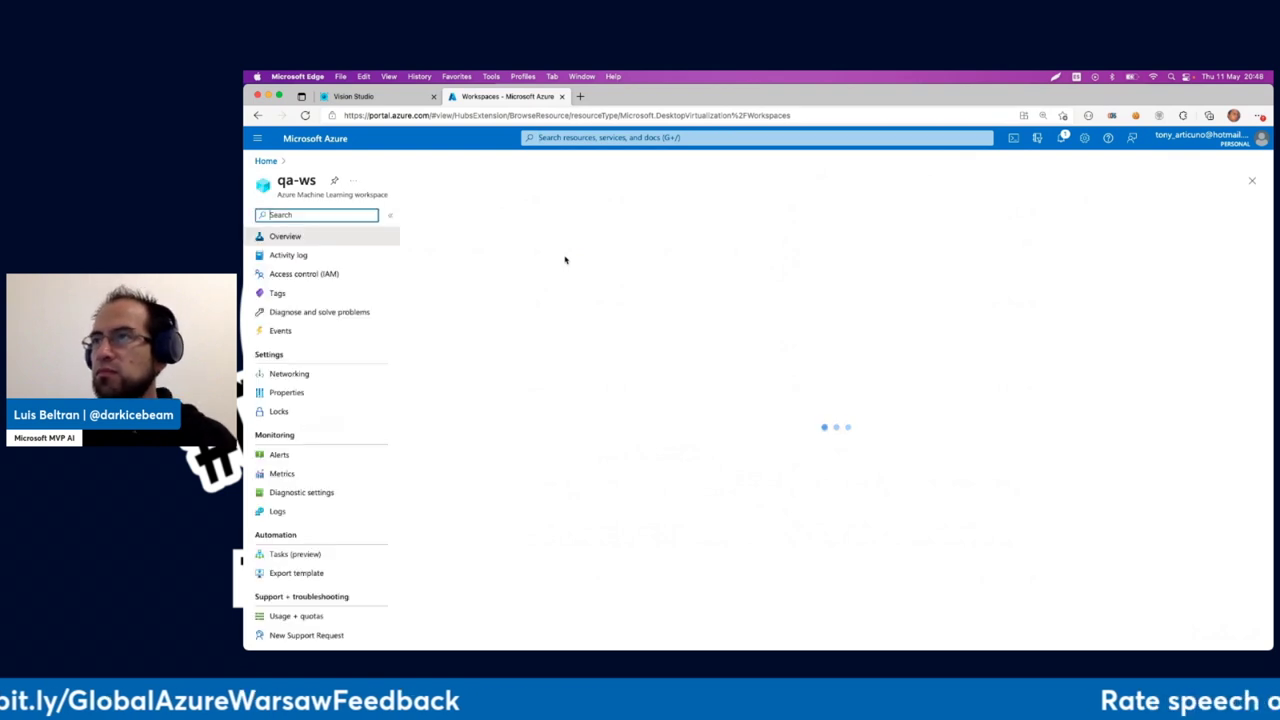
# - Search for "qa-utb", open the qa-utb-ws workspace and launch it in Azure Machine Learning Studio
pyautogui.click(588, 138)
pyautogui.write('qa-utb')
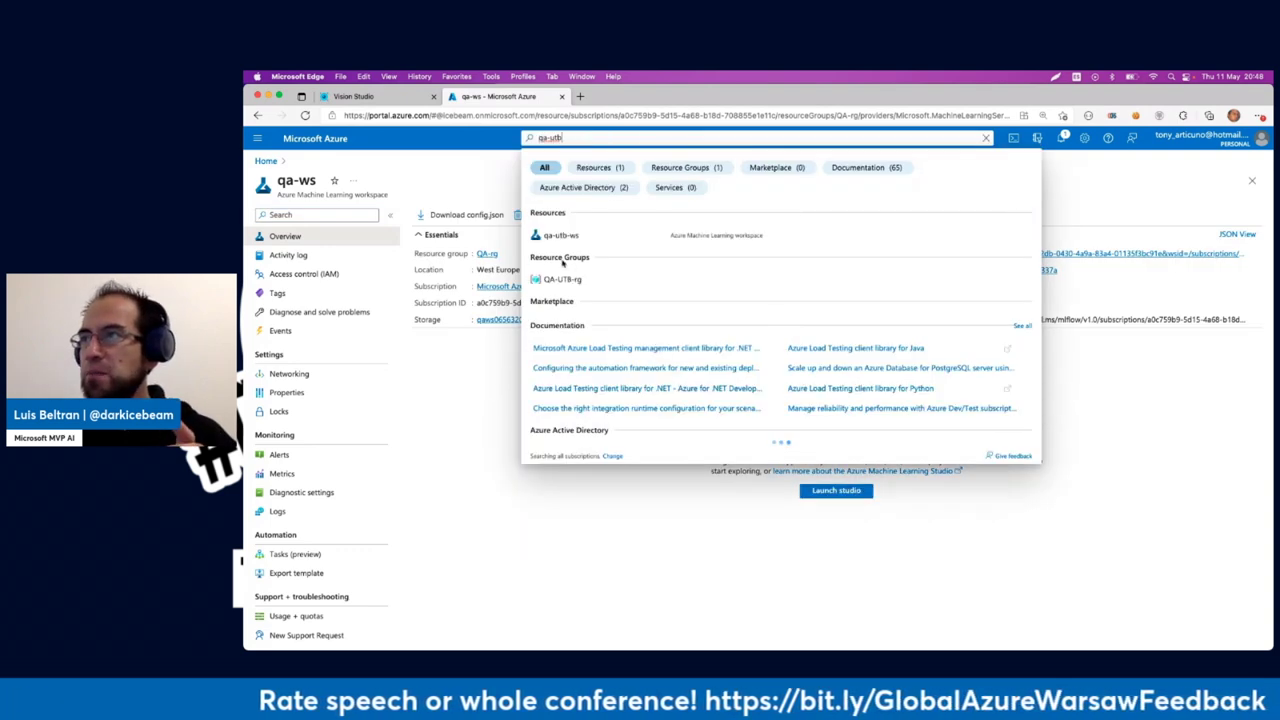
pyautogui.click(562, 236)
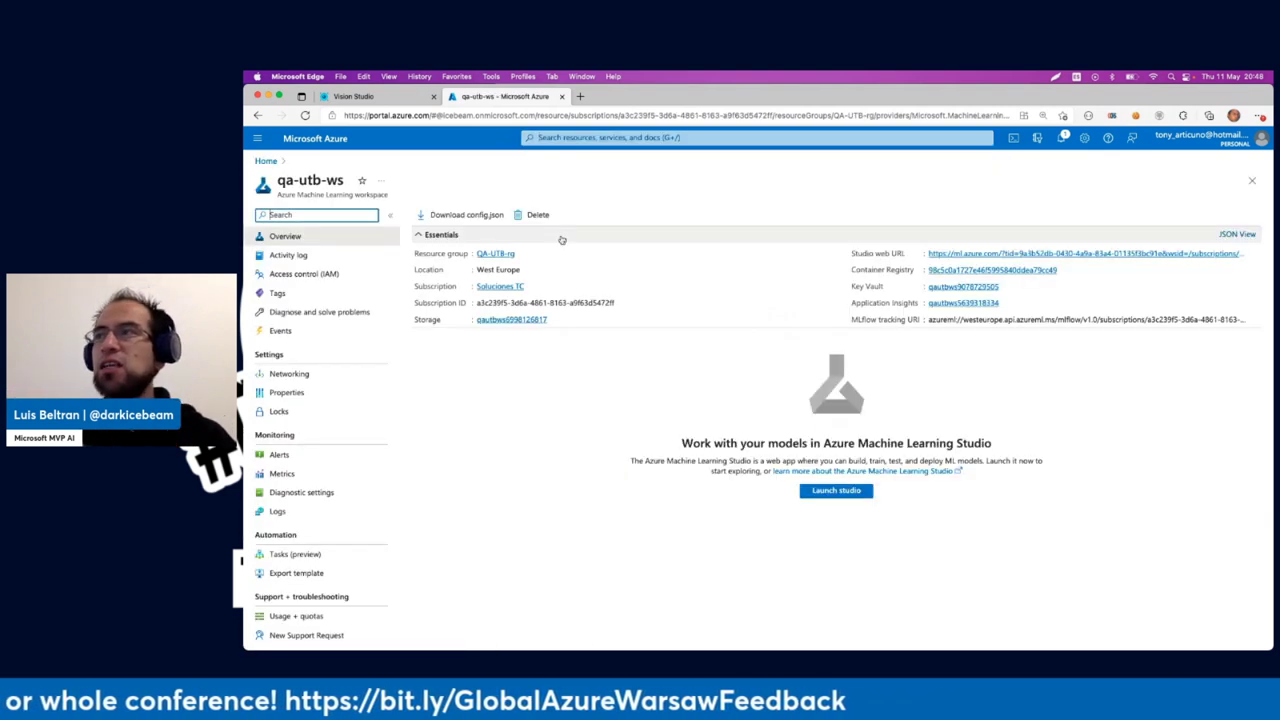
pyautogui.click(838, 492)
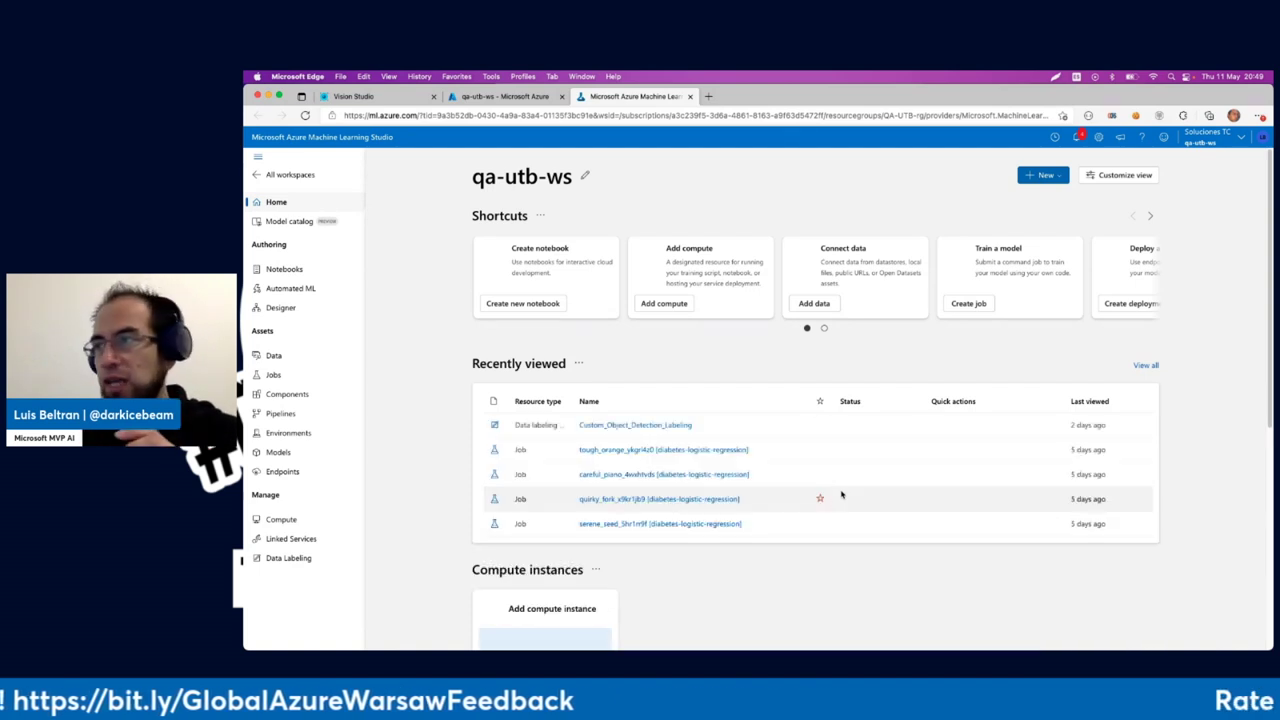
# - Open the Custom_Object_Detection_Labeling project and examine its dashboard, dataset preview and project details
pyautogui.click(613, 427)
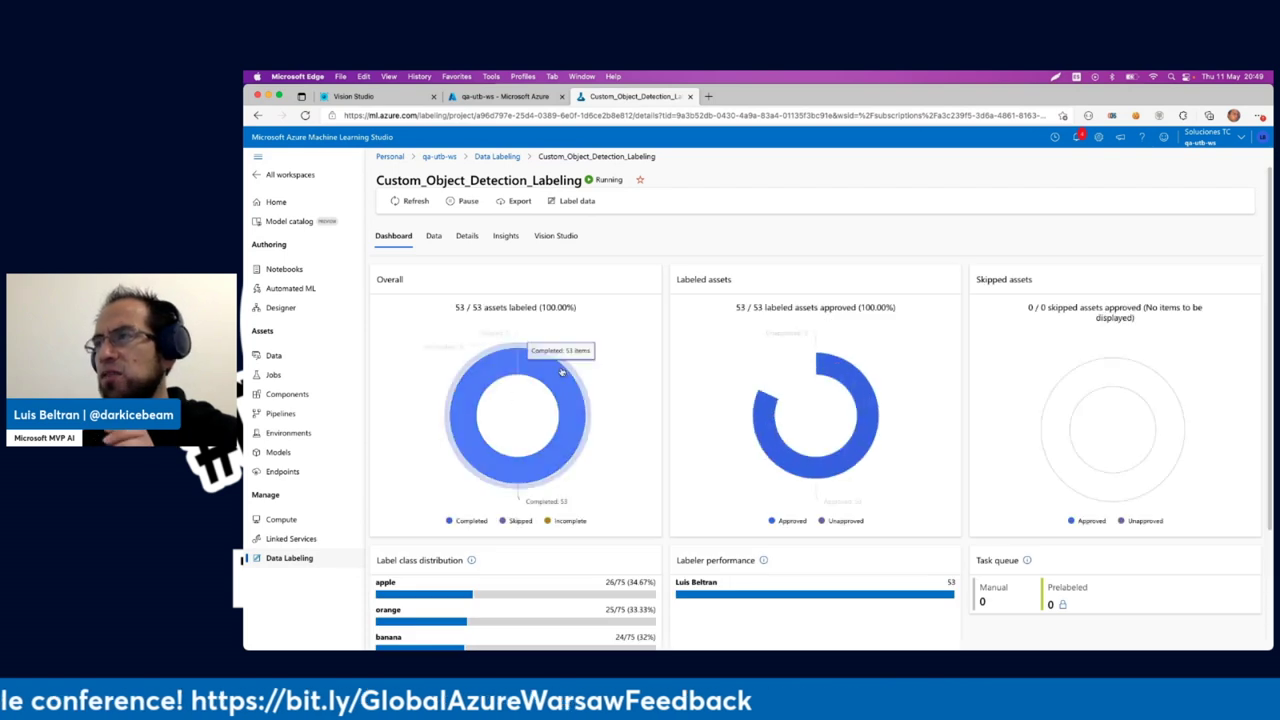
pyautogui.click(434, 236)
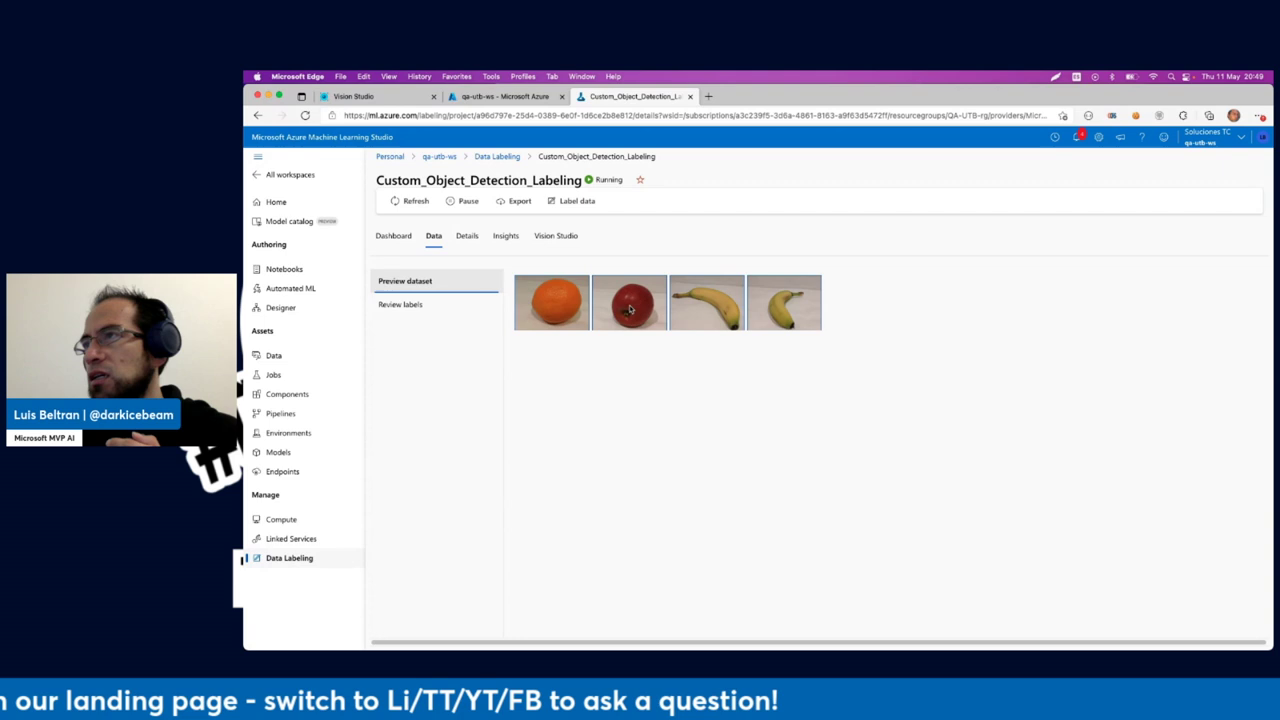
pyautogui.click(470, 238)
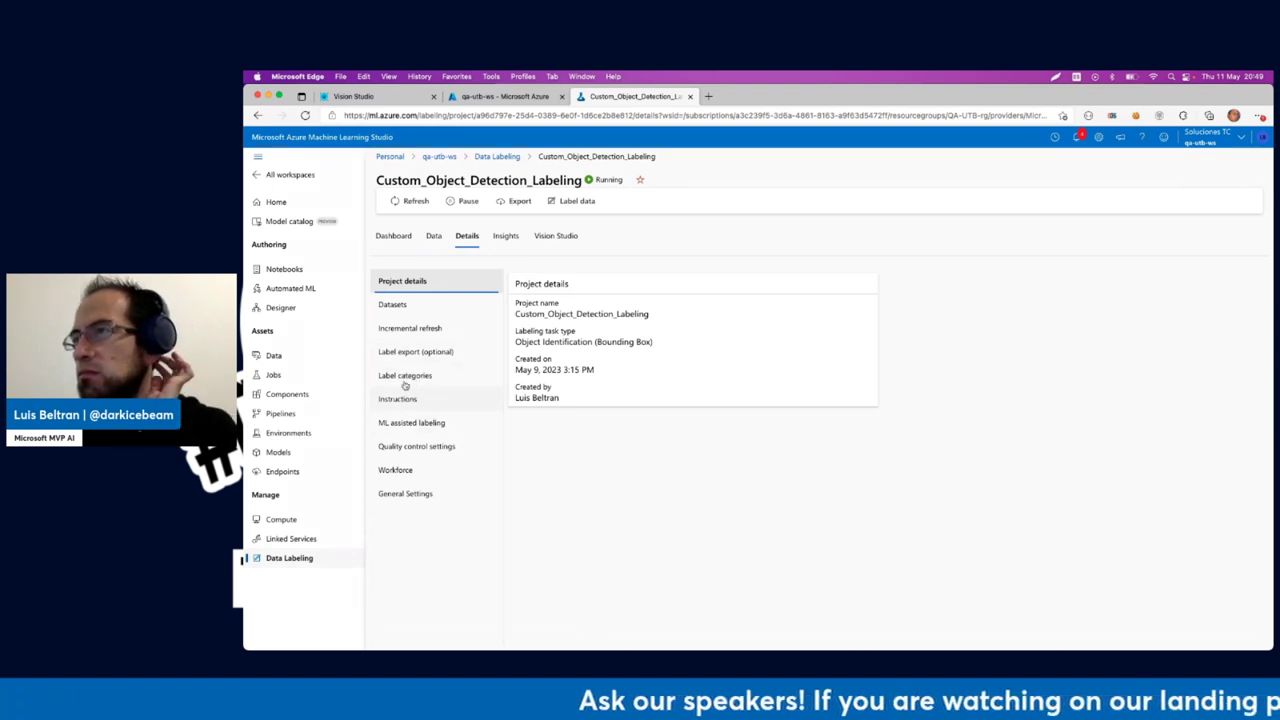
pyautogui.click(396, 236)
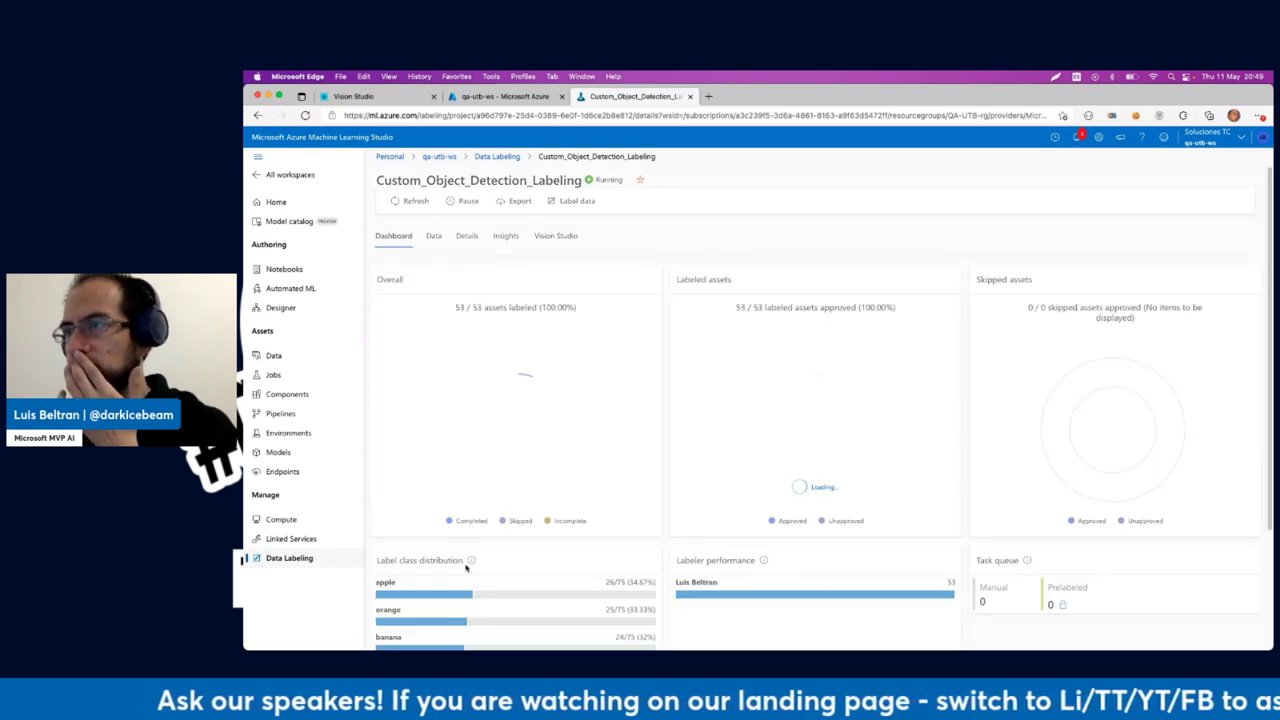
pyautogui.moveTo(554, 393)
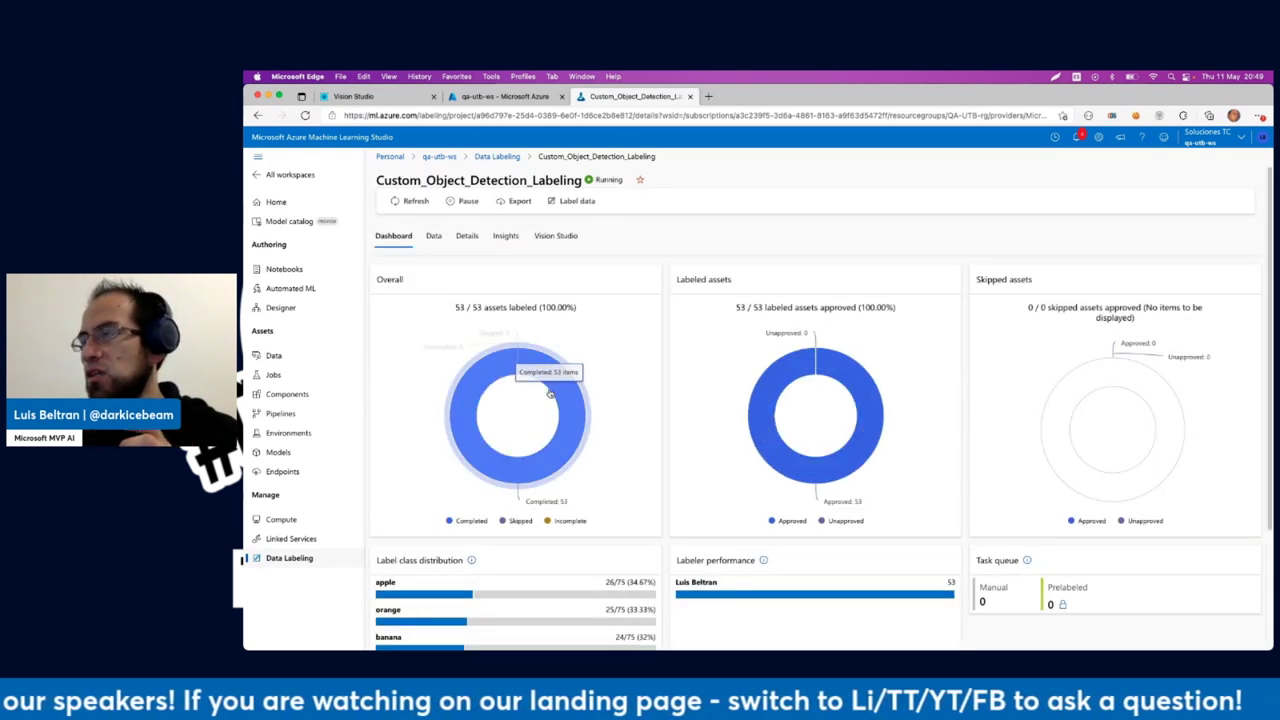
# - Review the labeled images in the project's data, selecting the banana's bounding box and advancing to further images
pyautogui.click(434, 236)
pyautogui.click(401, 309)
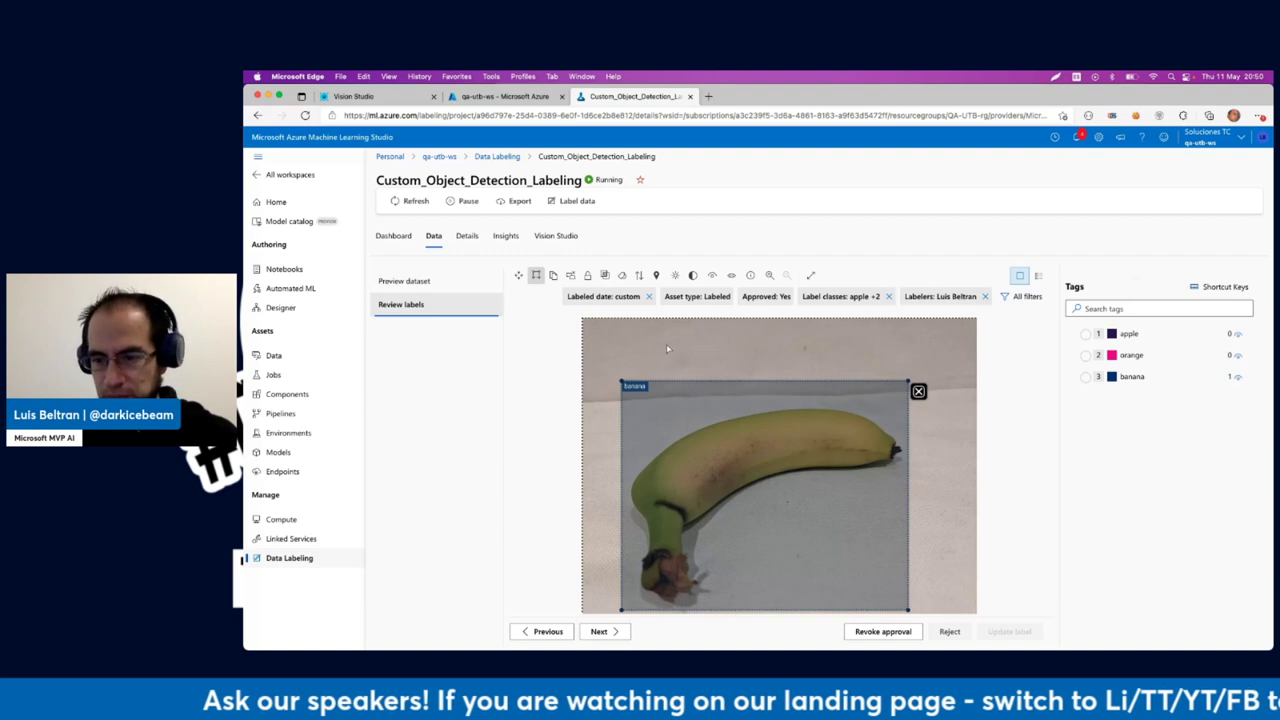
pyautogui.click(745, 436)
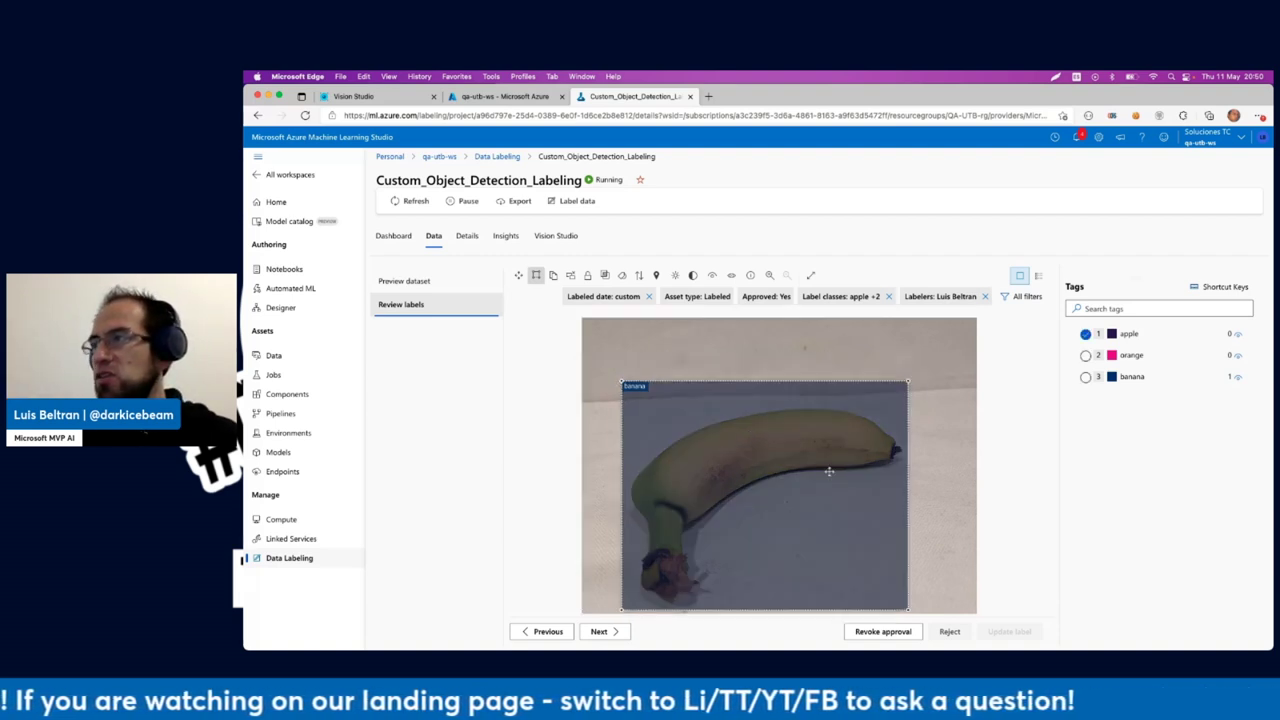
pyautogui.click(603, 631)
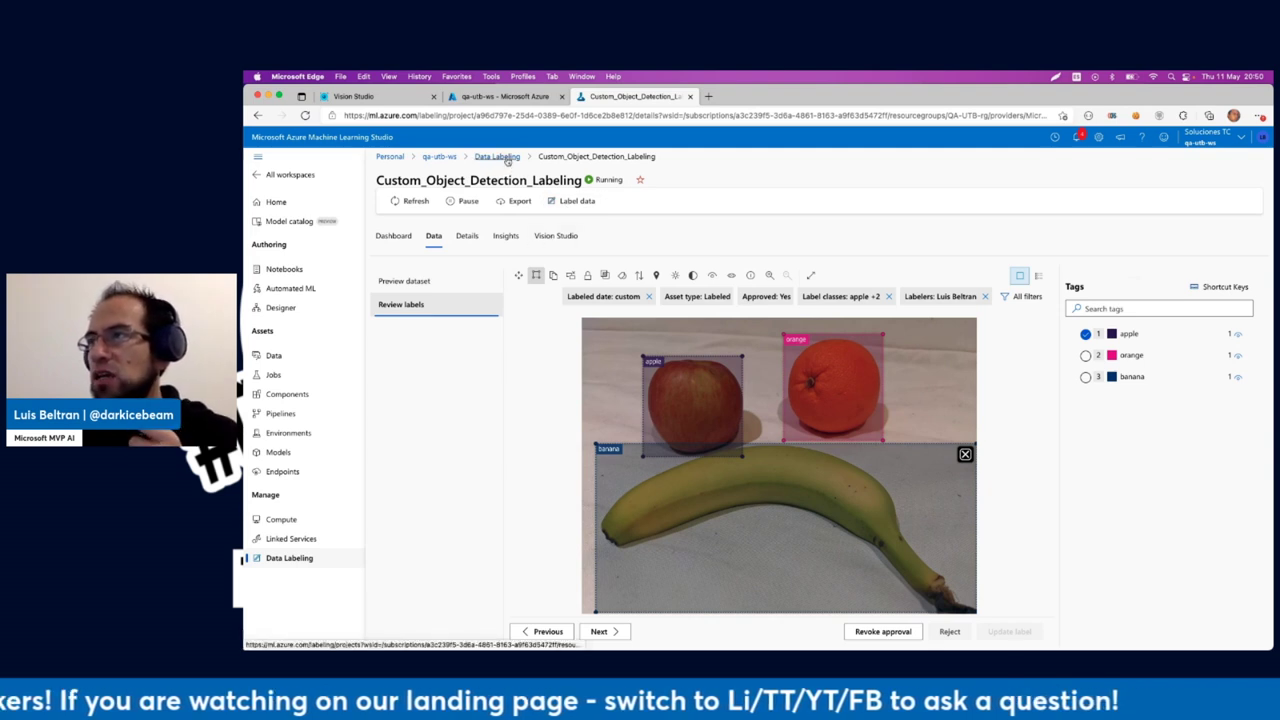
# - Reopen Custom_Object_Detection_Labeling from the data labeling projects and examine its option for exporting data back to Vision Studio
pyautogui.click(393, 237)
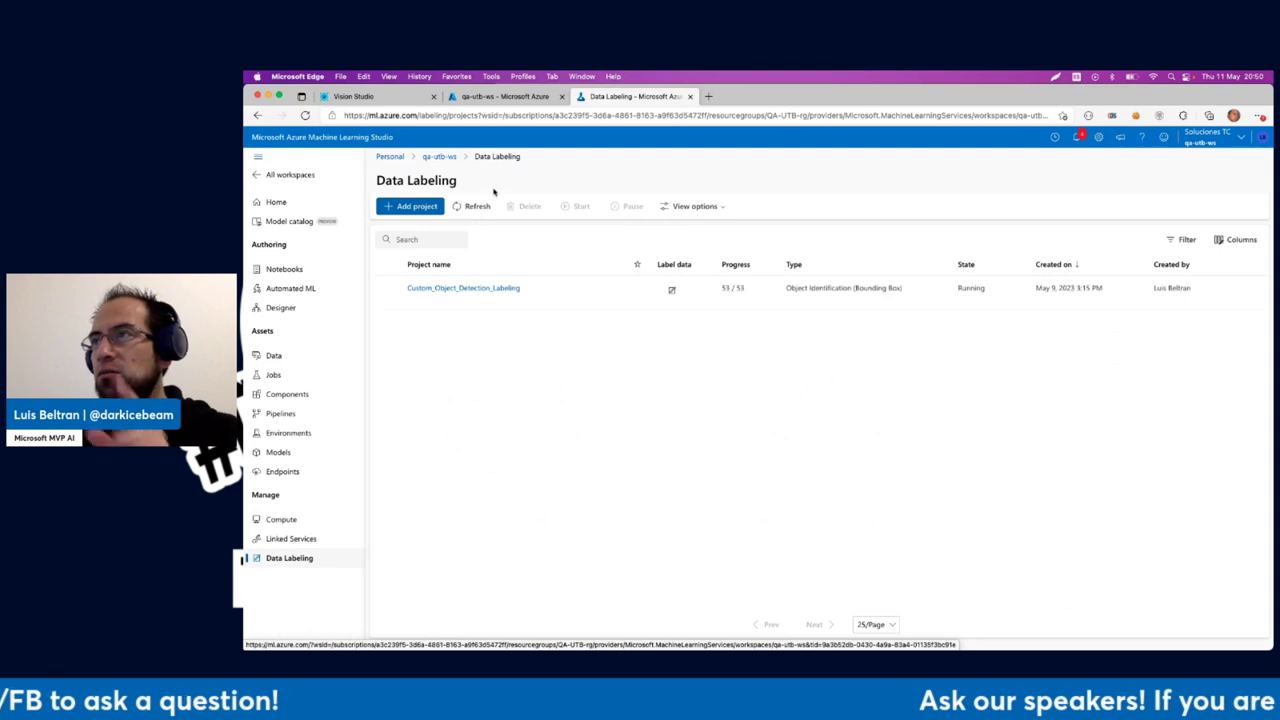
pyautogui.click(470, 289)
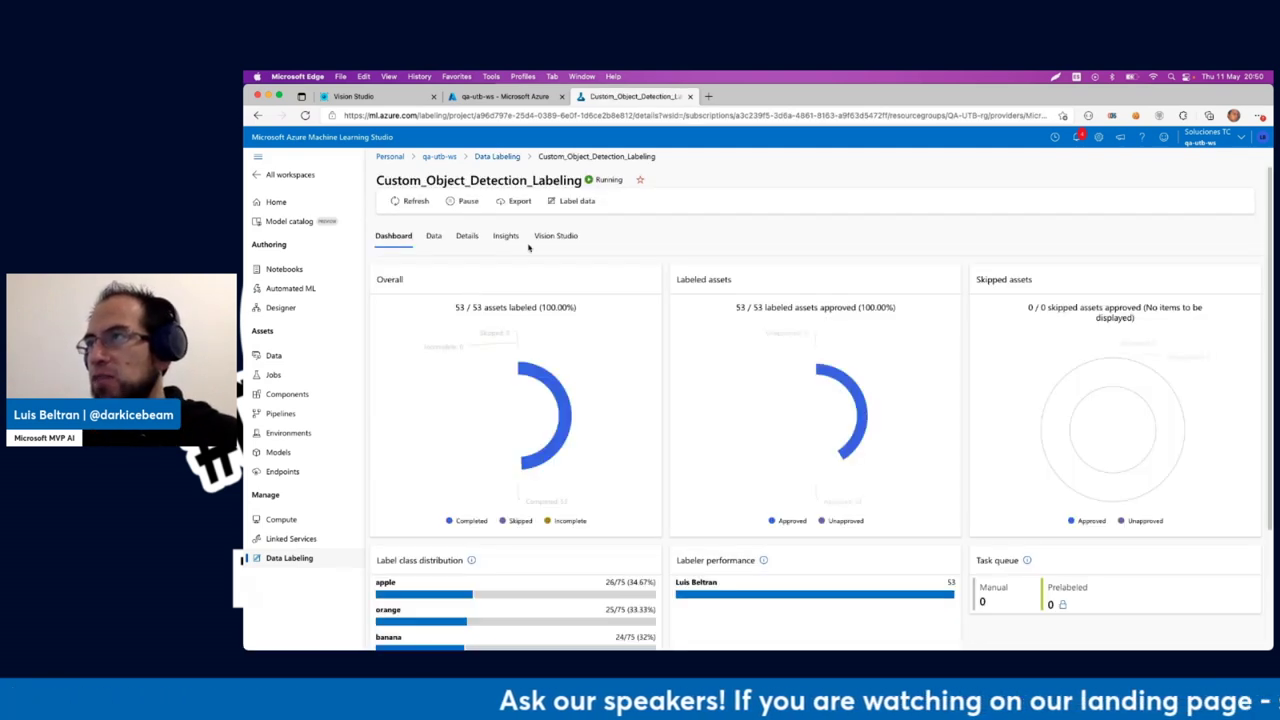
pyautogui.click(550, 240)
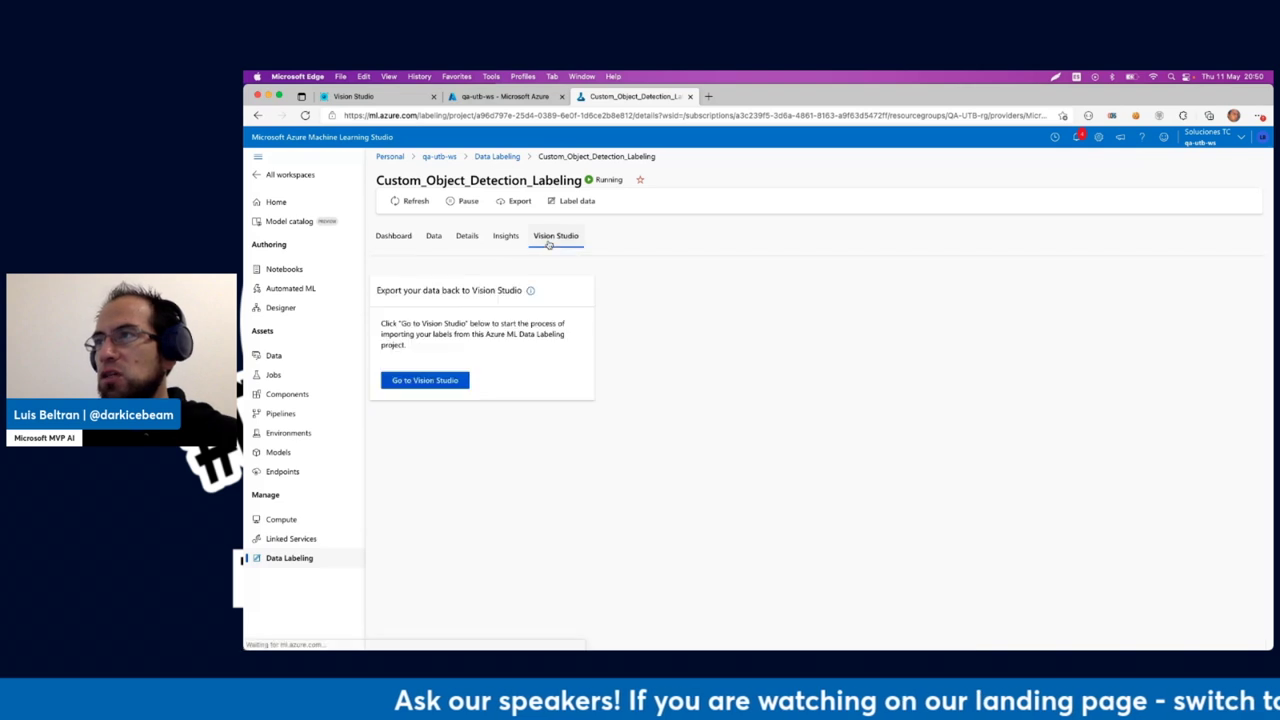
# - Try switching on ML assisted labeling in the project's details, and return to the dashboard without saving
pyautogui.click(467, 238)
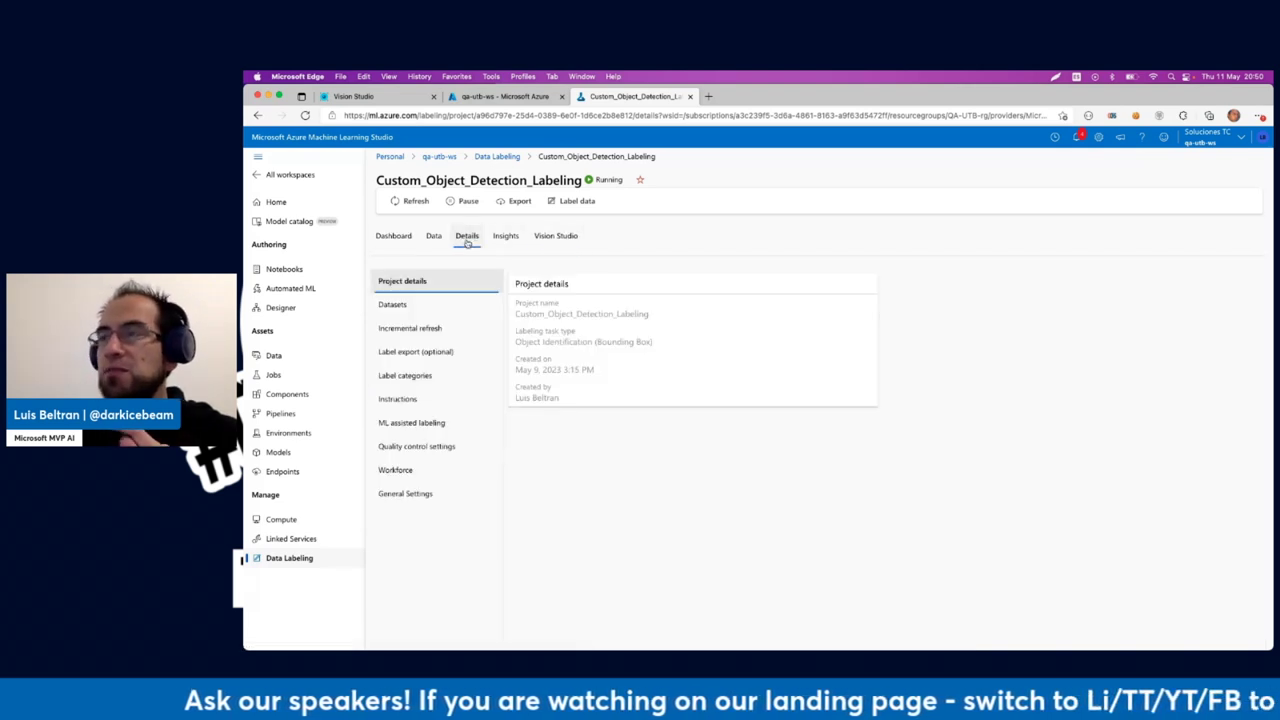
pyautogui.click(404, 424)
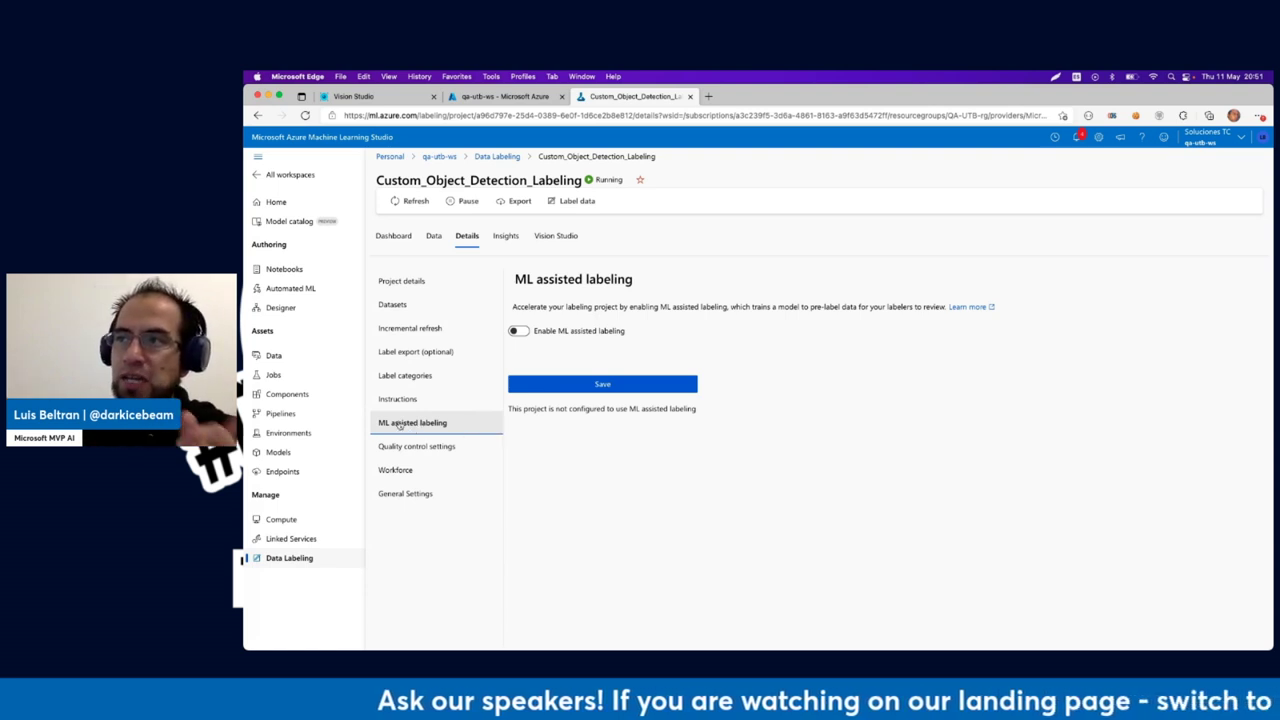
pyautogui.click(520, 331)
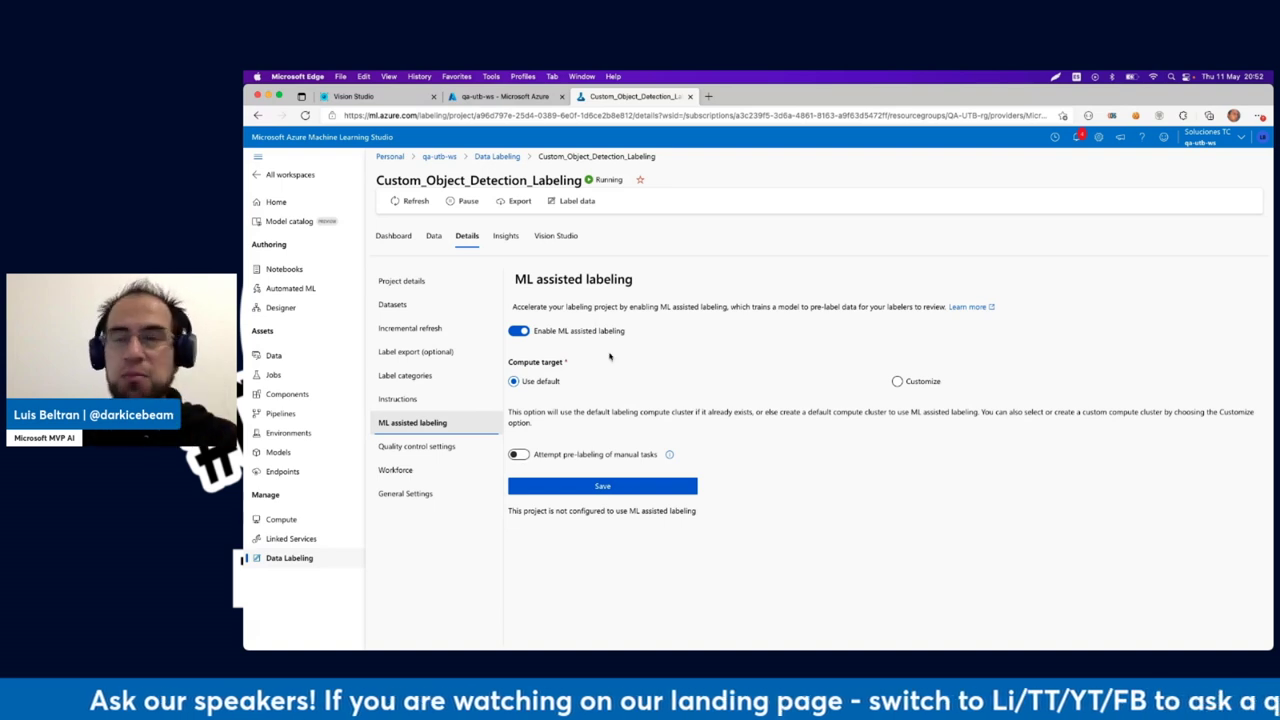
pyautogui.click(395, 238)
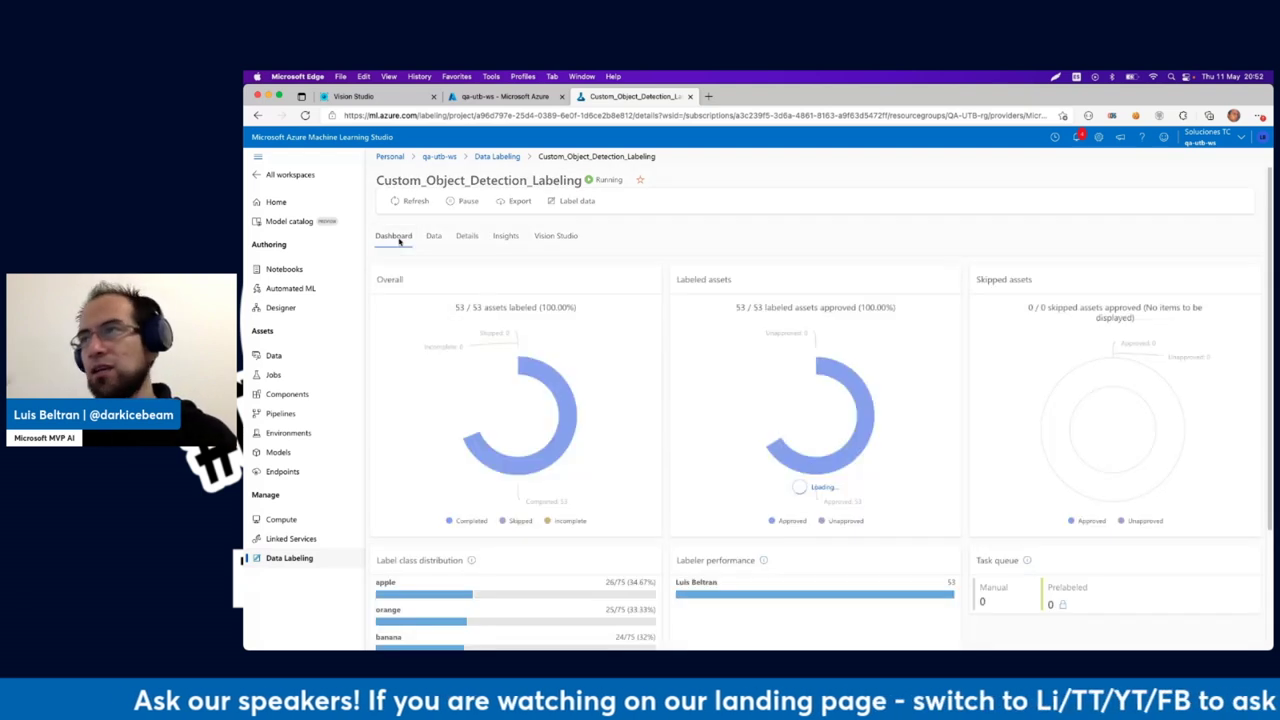
# - Switch to Vision Studio, return to its start page and browse the Image analysis features to Detect common objects in images
pyautogui.click(396, 100)
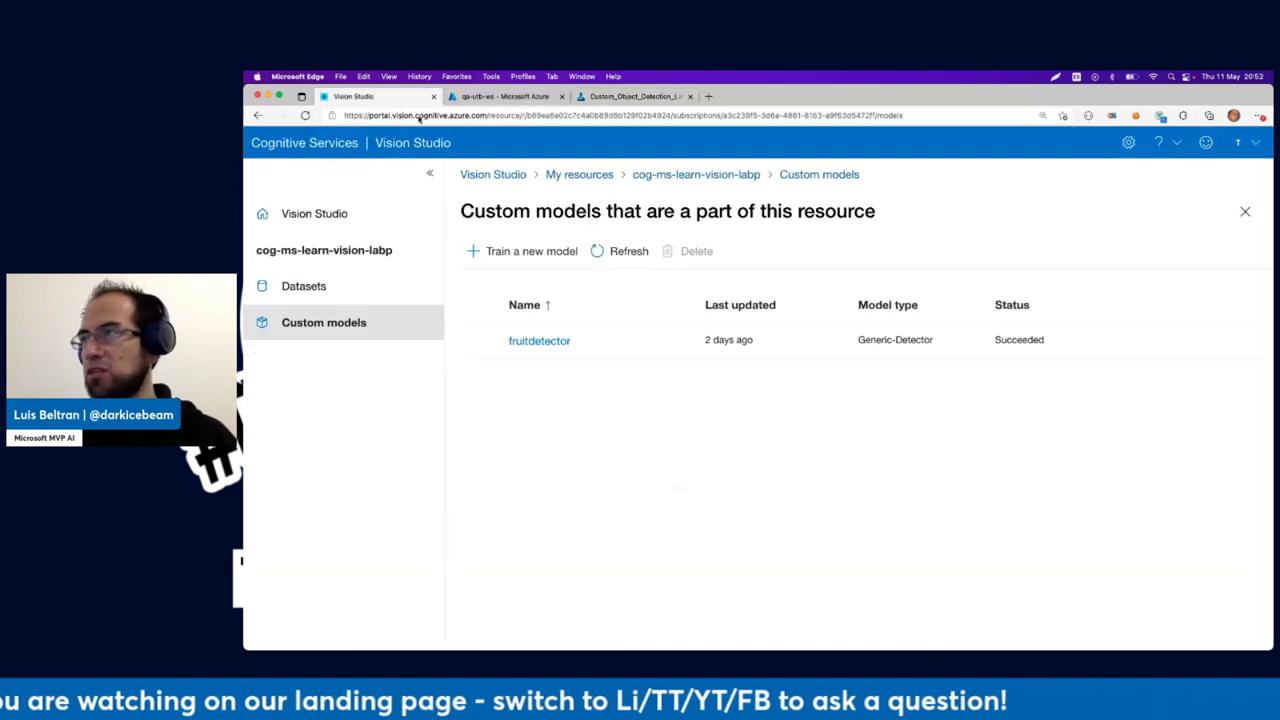
pyautogui.click(494, 175)
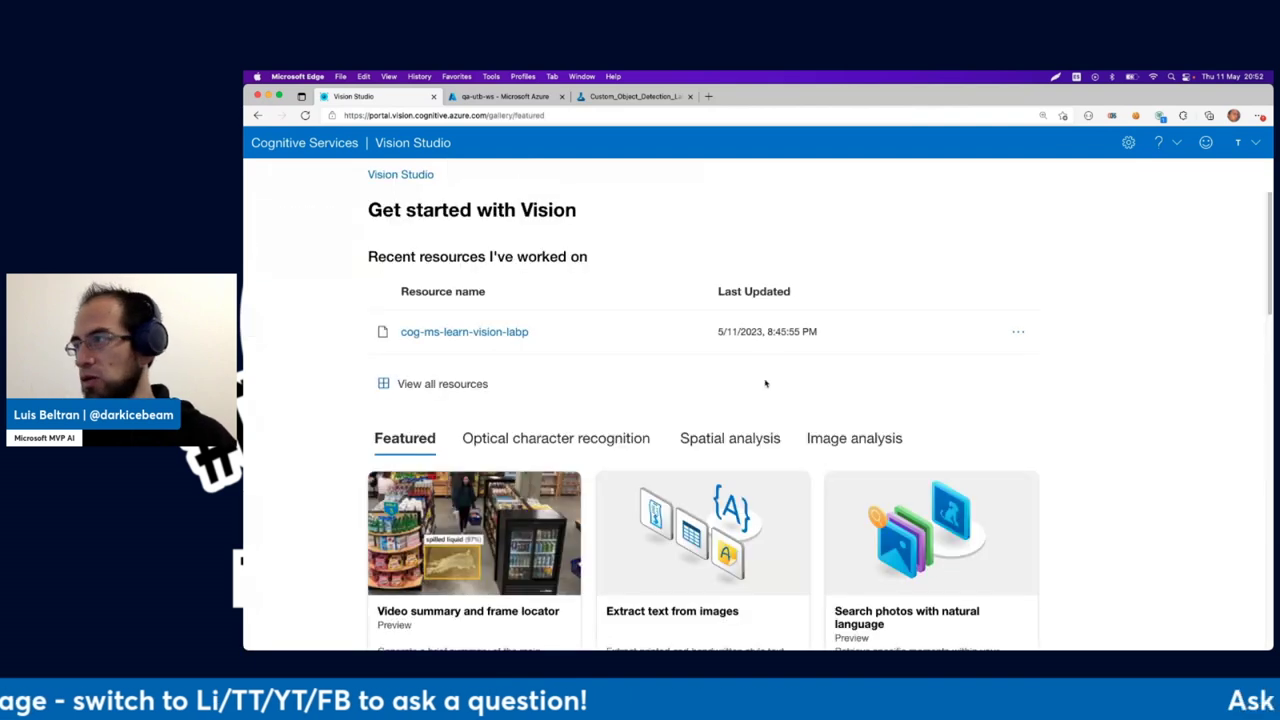
pyautogui.click(854, 438)
pyautogui.moveTo(1267, 373); pyautogui.dragTo(1250, 483)
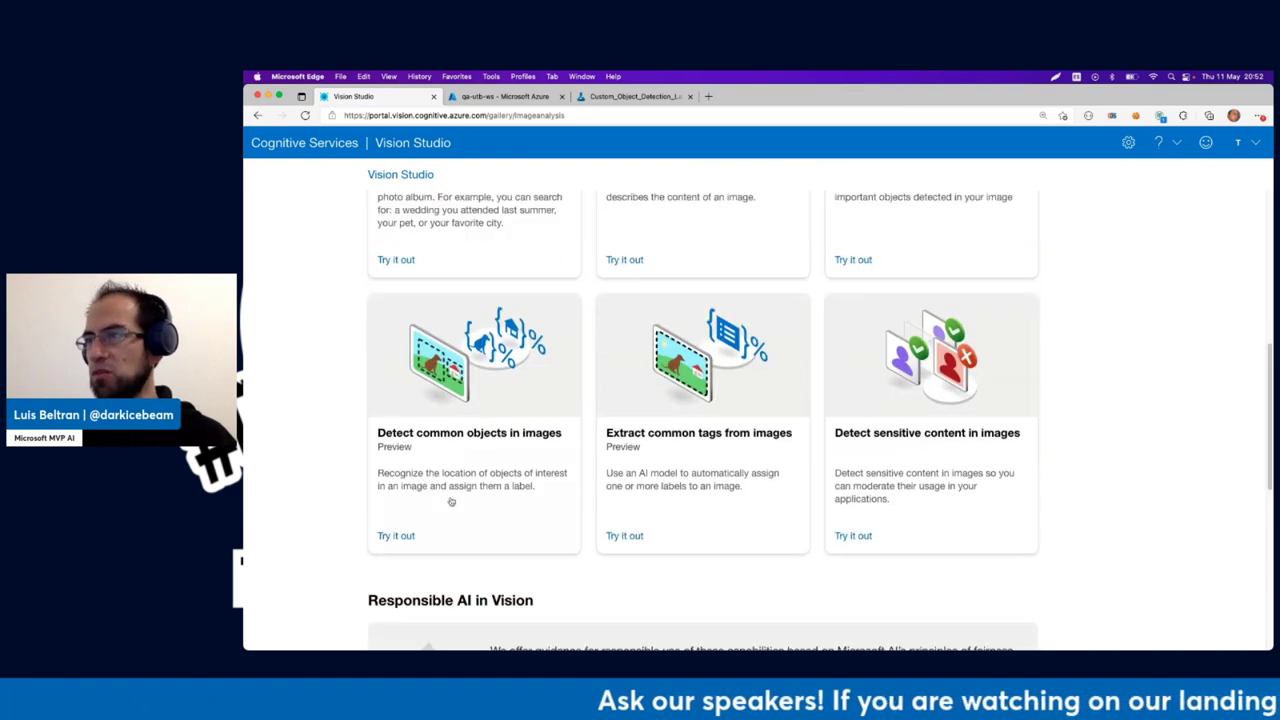
# - Open the Detect common objects in images demo and choose the fruitdetector custom model to try out
pyautogui.click(466, 453)
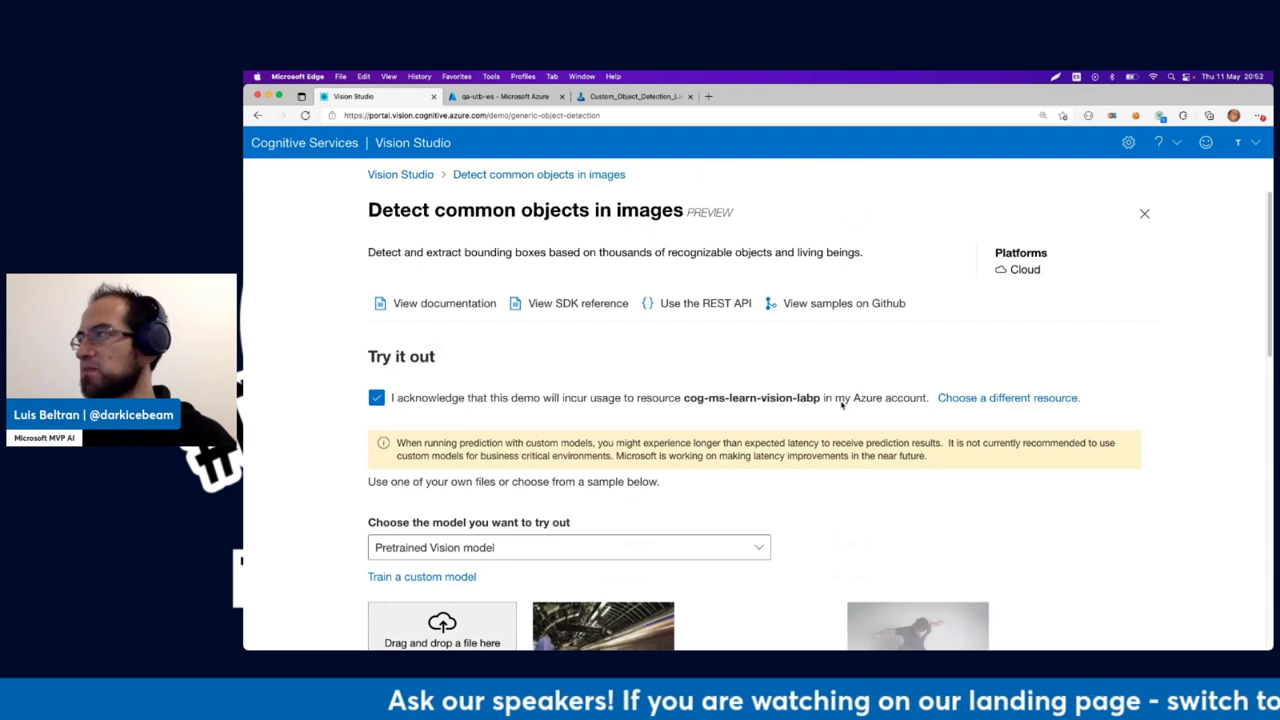
pyautogui.moveTo(1268, 325); pyautogui.dragTo(1268, 388)
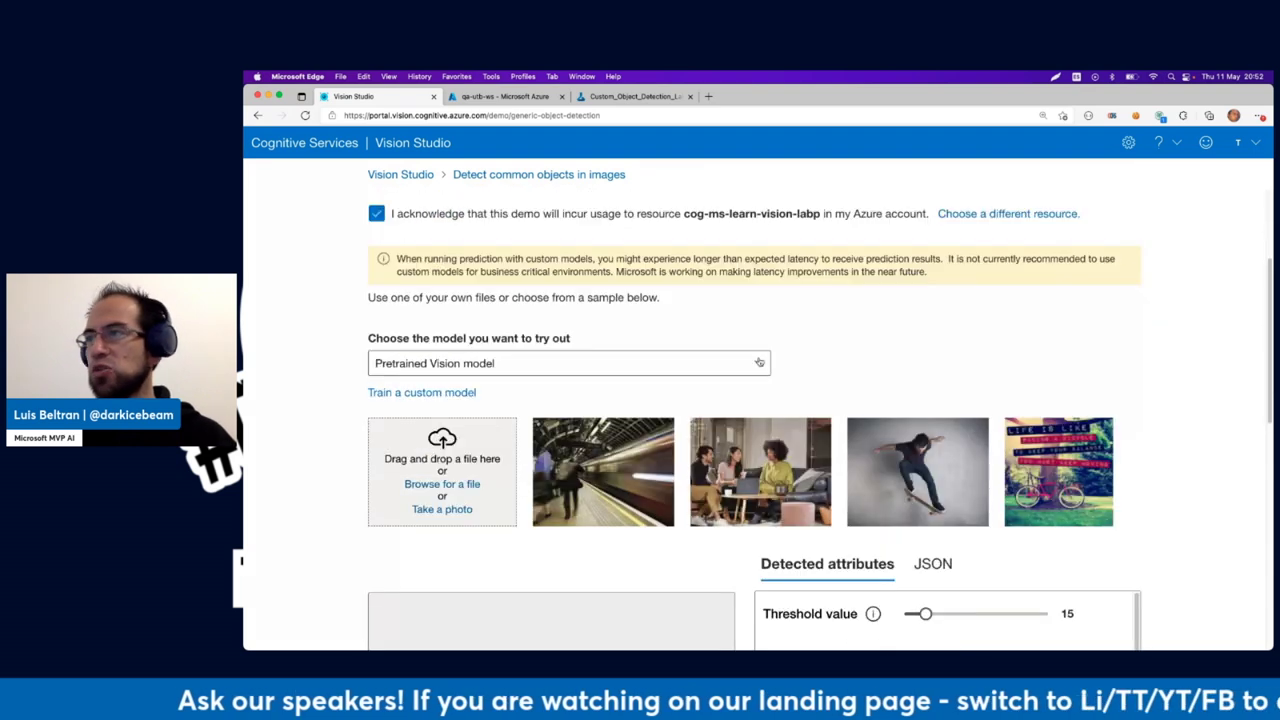
pyautogui.click(560, 363)
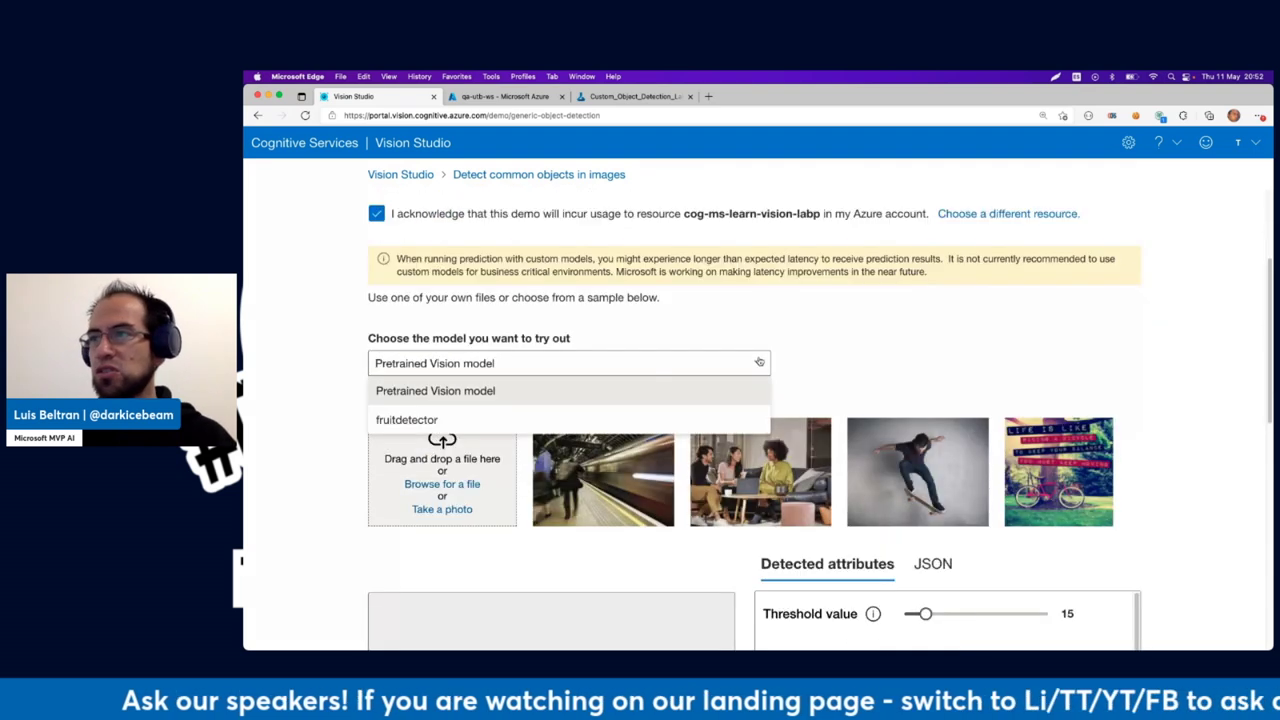
pyautogui.click(400, 422)
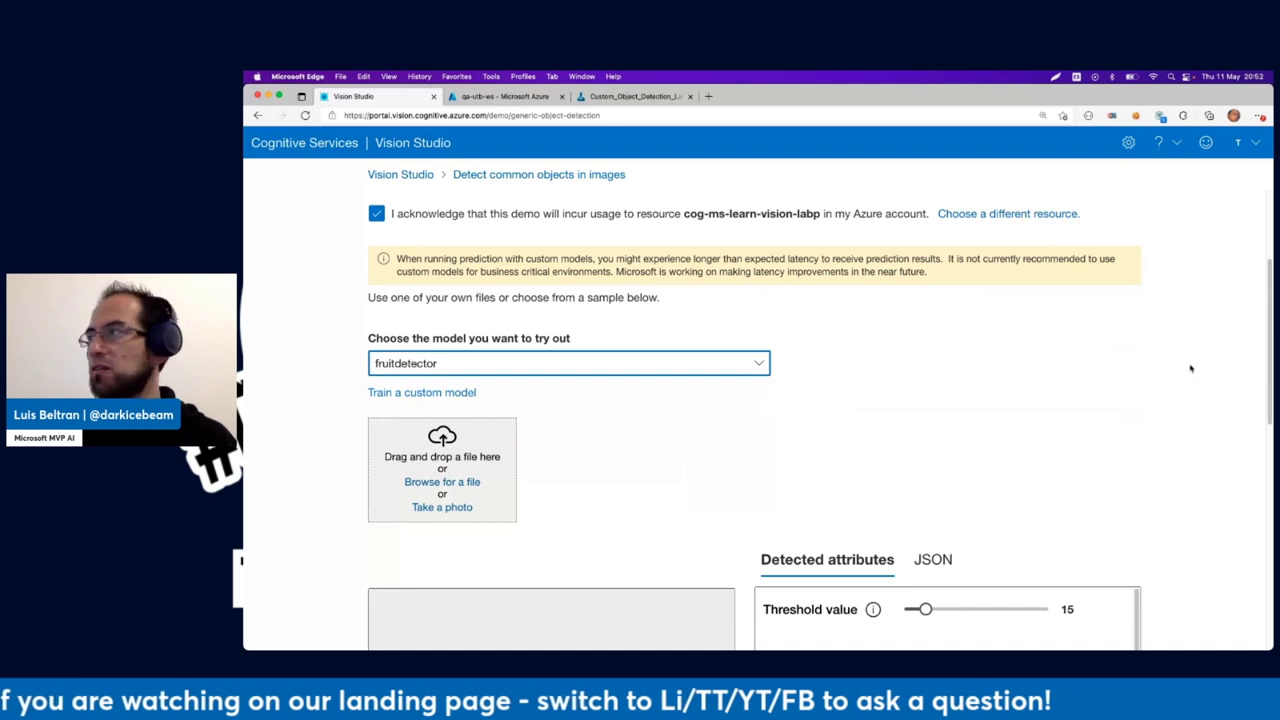
# - Browse for a file in the images 2 folder and upload produce.jpg from test-images for detection
pyautogui.moveTo(1270, 346); pyautogui.dragTo(1270, 383)
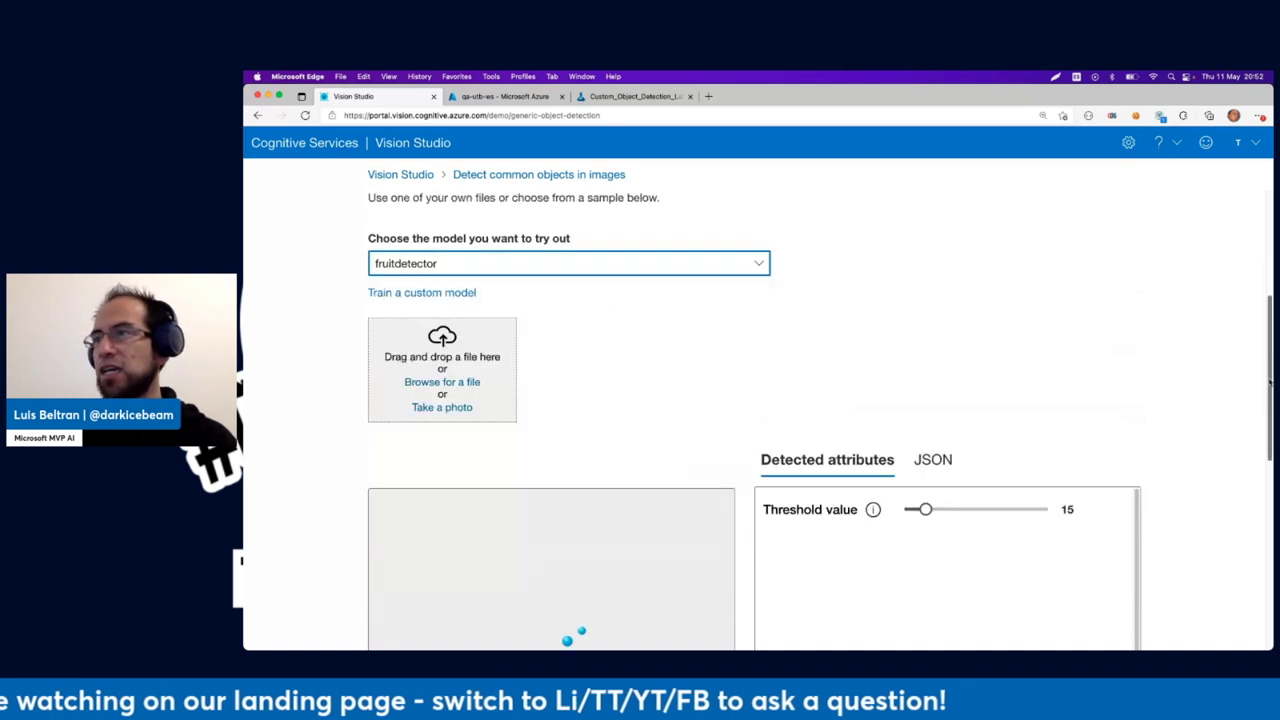
pyautogui.click(469, 382)
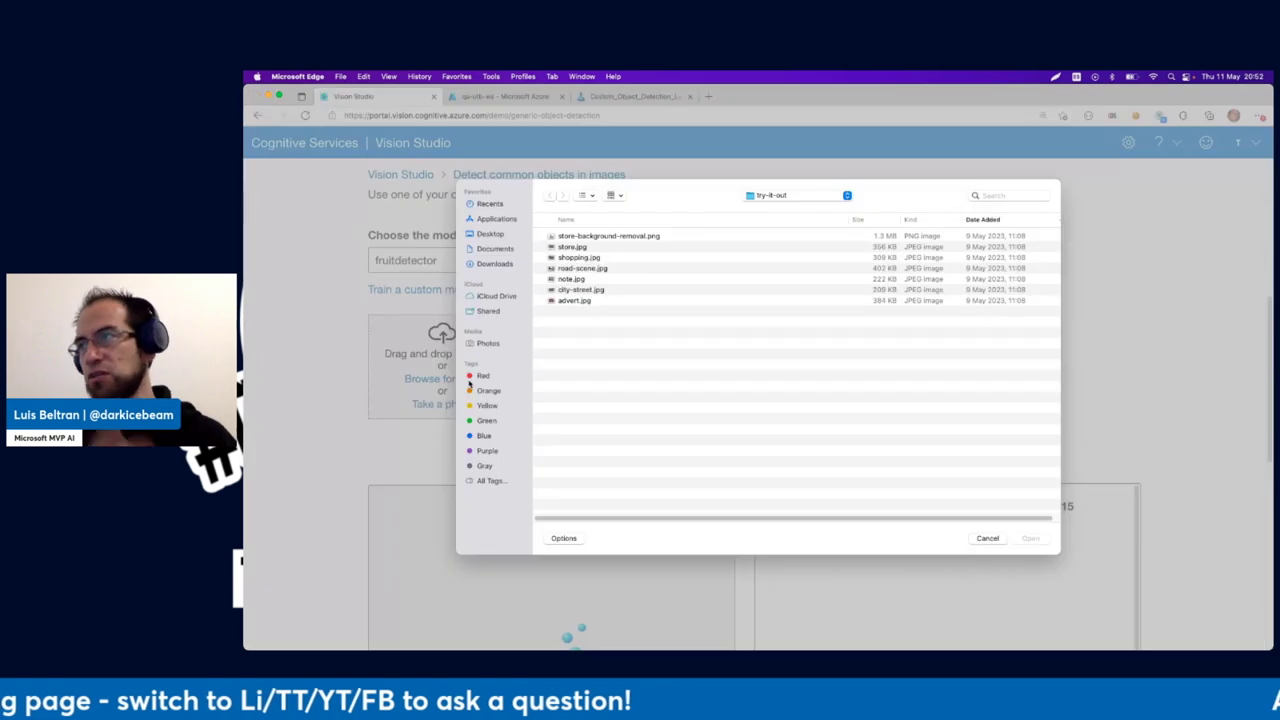
pyautogui.click(761, 197)
pyautogui.click(764, 209)
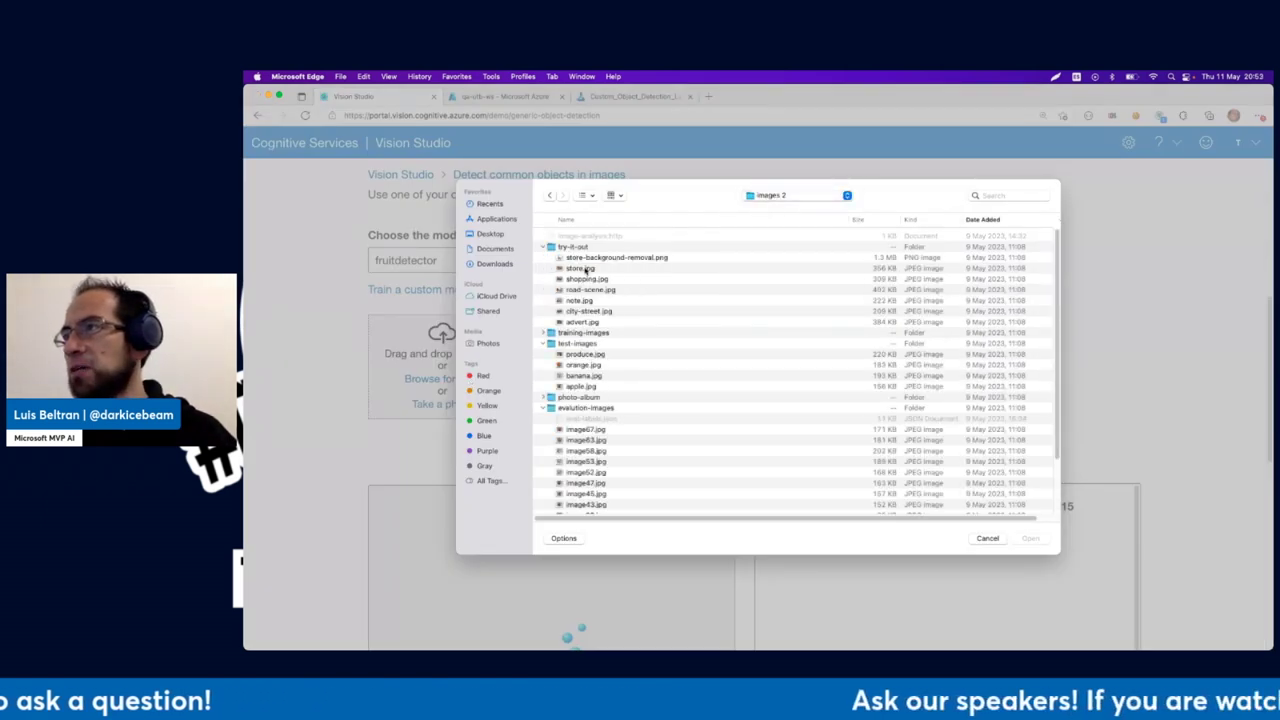
pyautogui.click(573, 249)
pyautogui.press('Left')
pyautogui.press('Down')
pyautogui.press('Down')
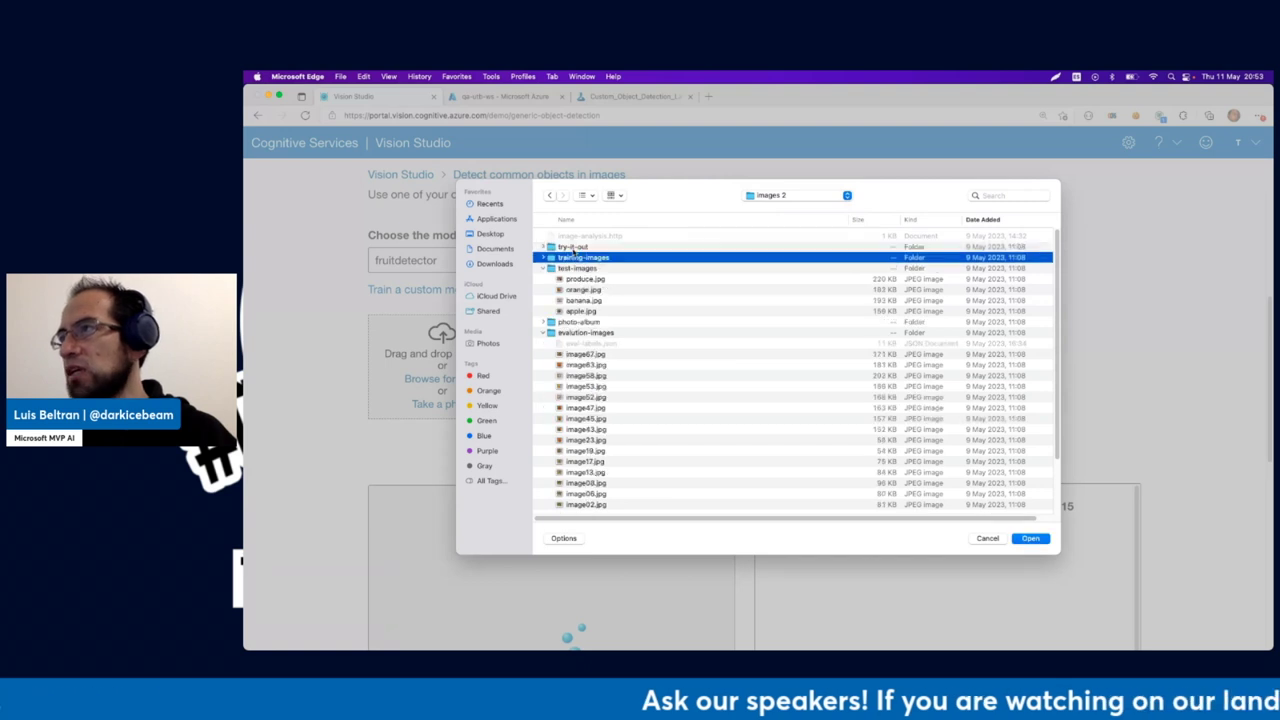
pyautogui.press('Down')
pyautogui.press('Return')
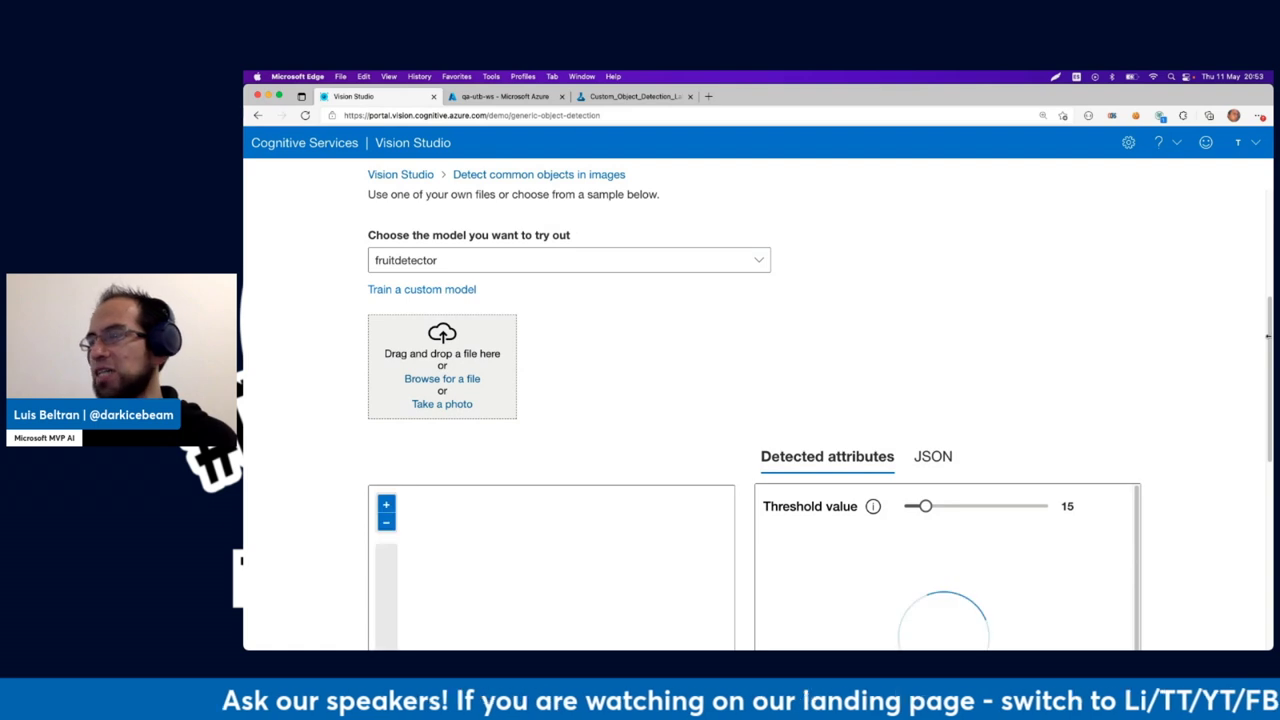
# - Raise the detection threshold value to 74 and review the remaining detected attributes
pyautogui.scroll(-4, 1270, 358)
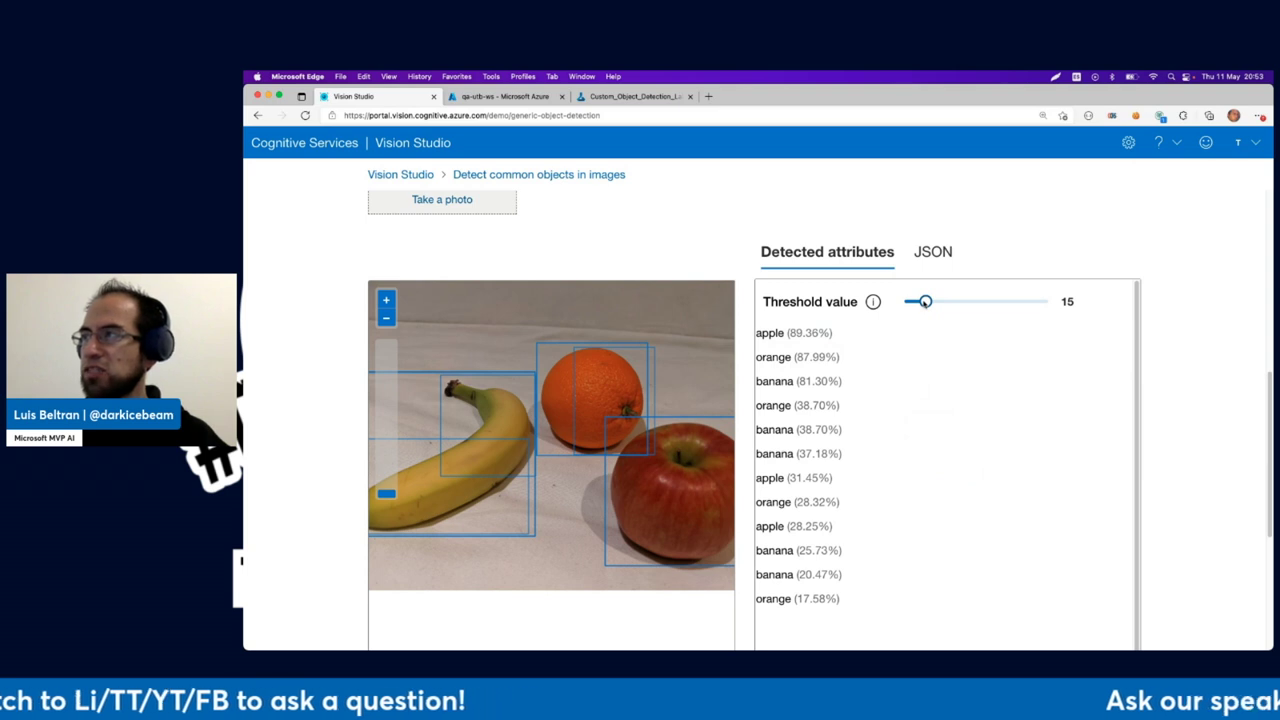
pyautogui.moveTo(925, 302); pyautogui.dragTo(1010, 302)
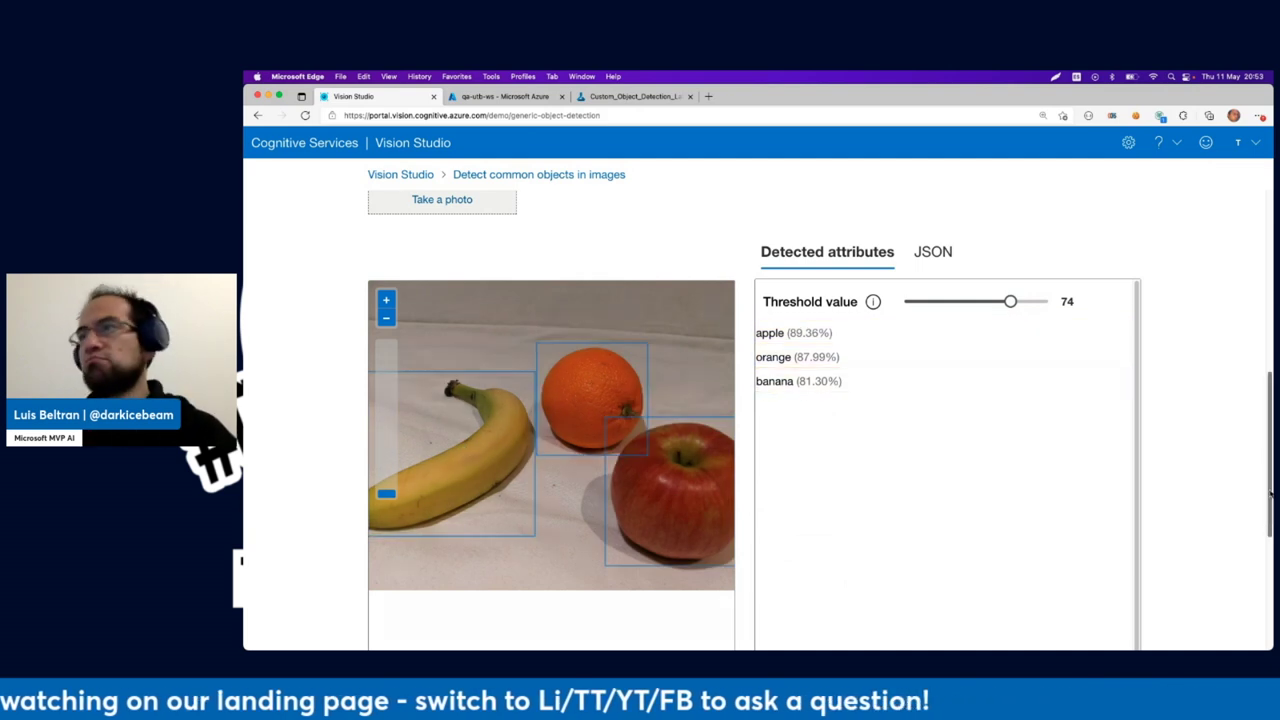
pyautogui.moveTo(1270, 492); pyautogui.dragTo(1262, 417)
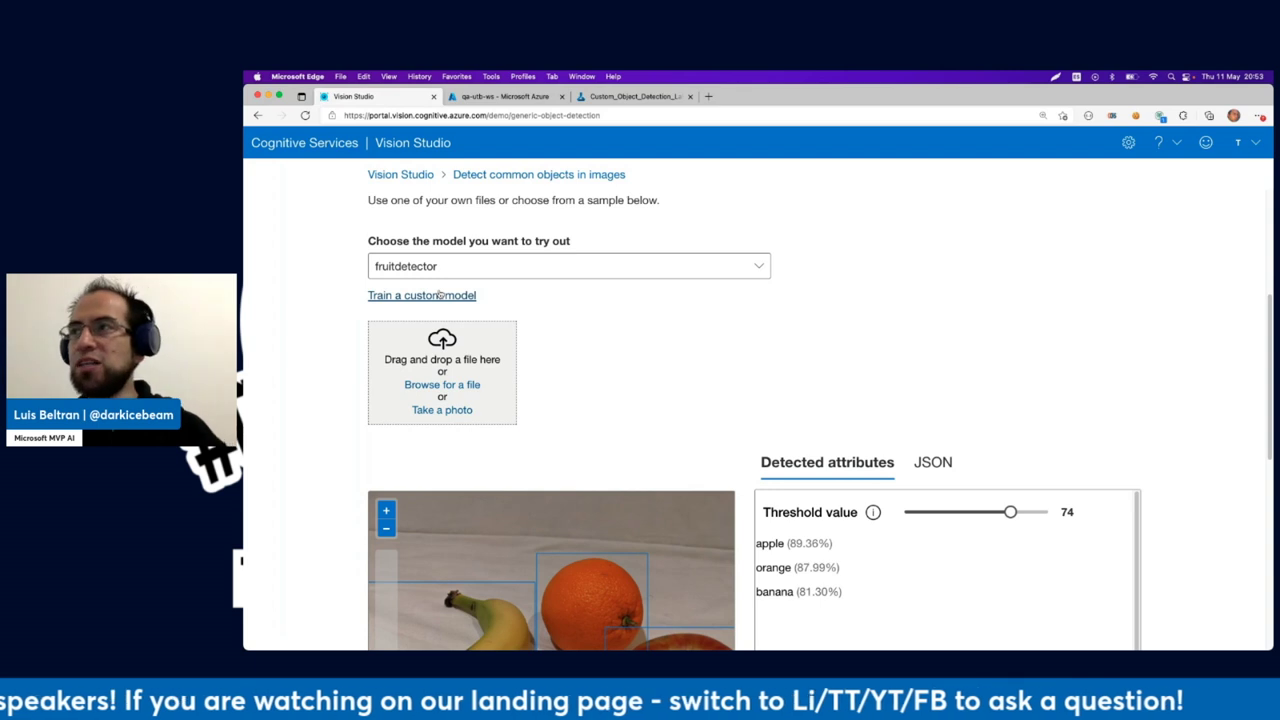
pyautogui.press('super+Tab')
pyautogui.press('Right')
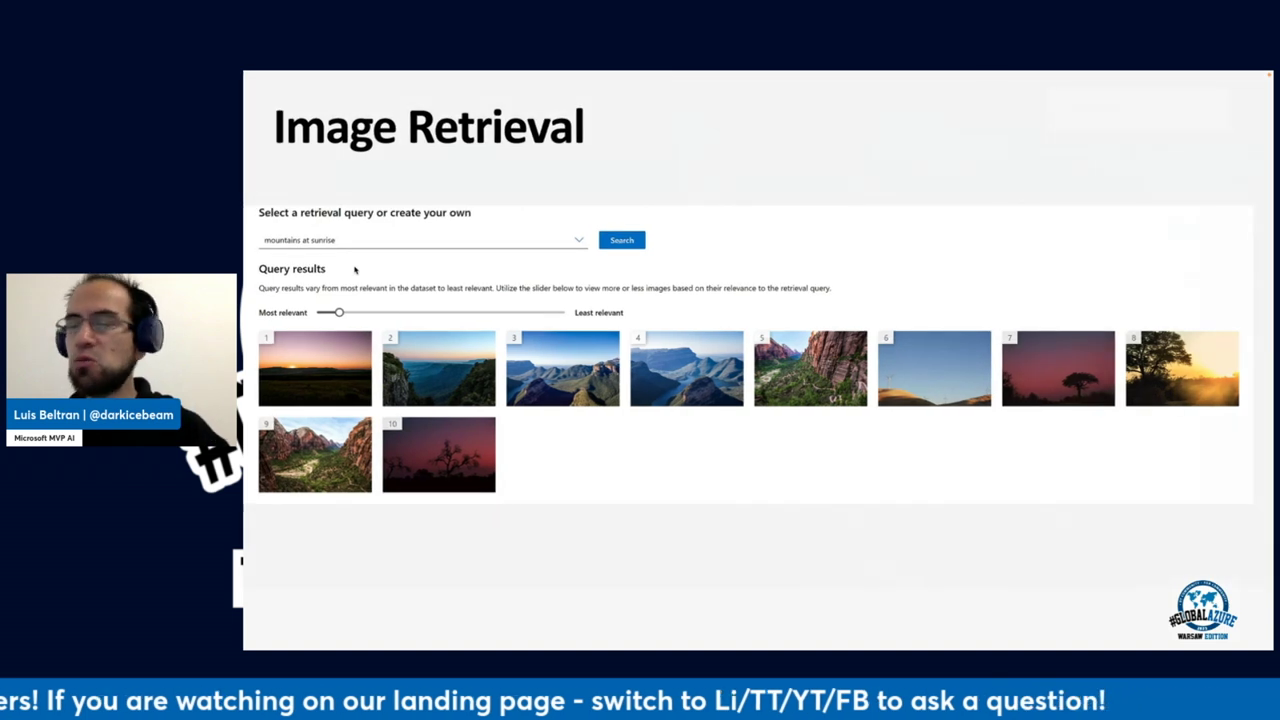
pyautogui.press('Left')
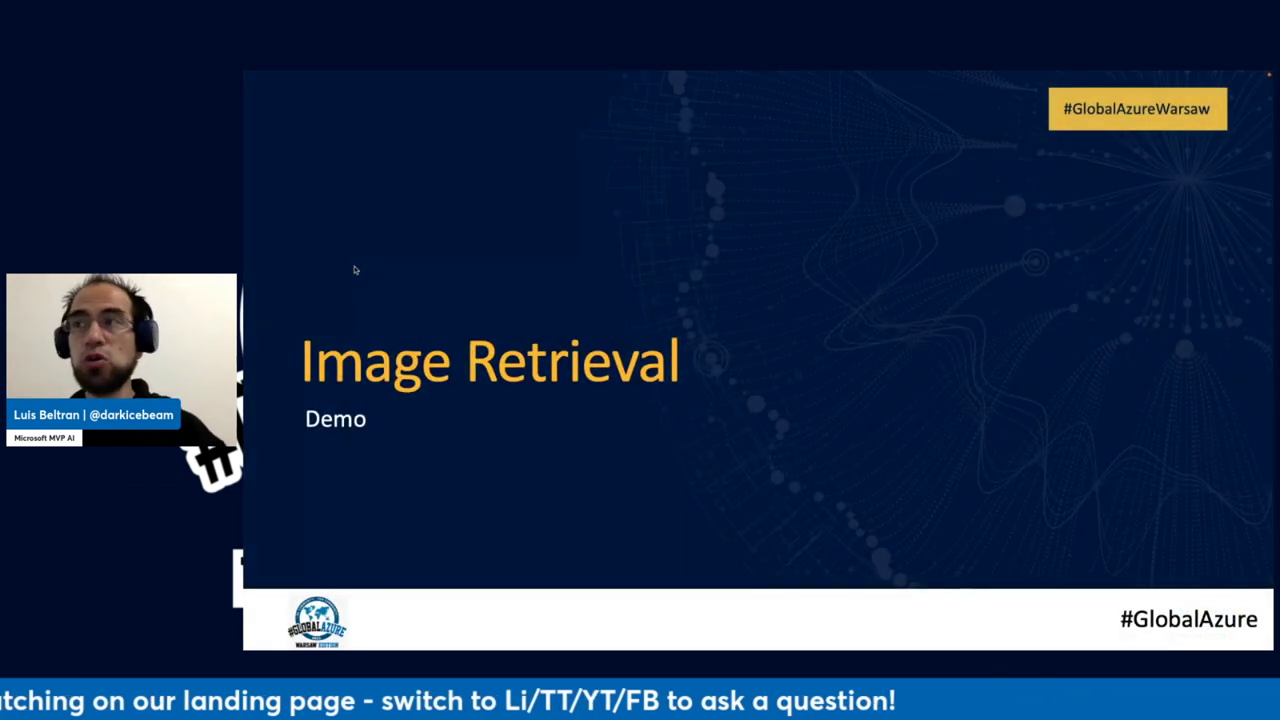
pyautogui.hotkey('ctrl', 'Right')
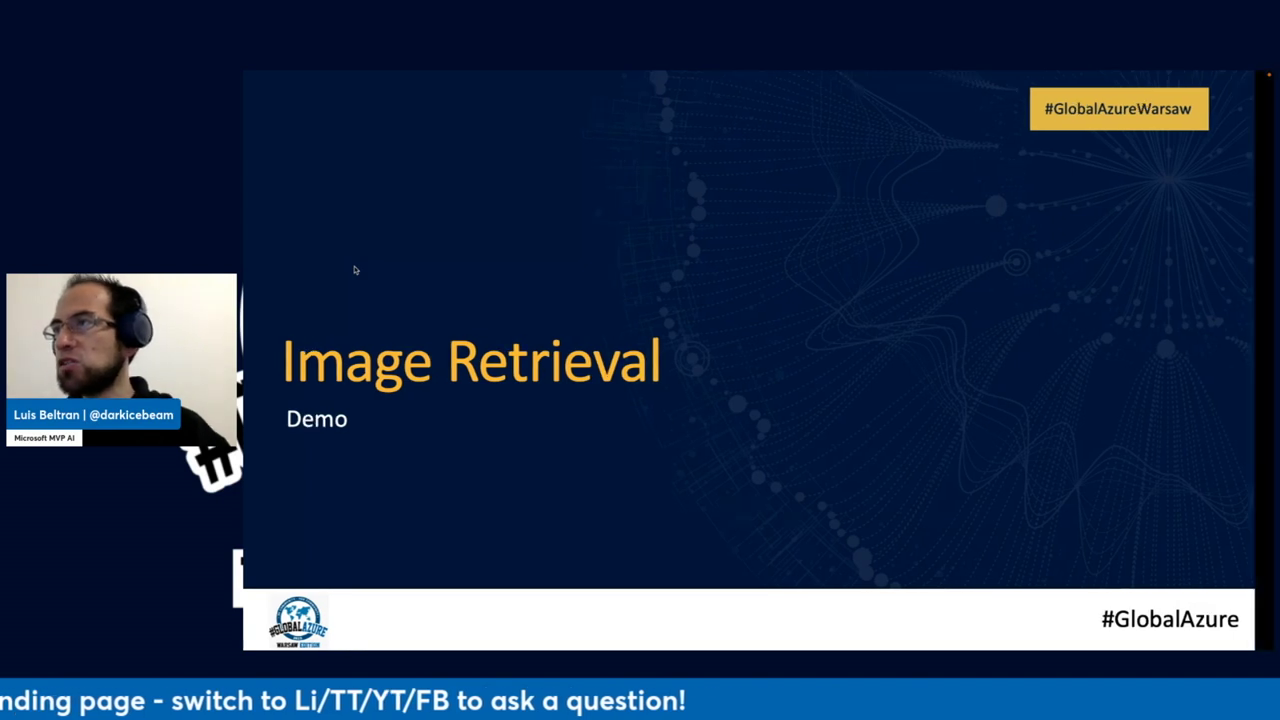